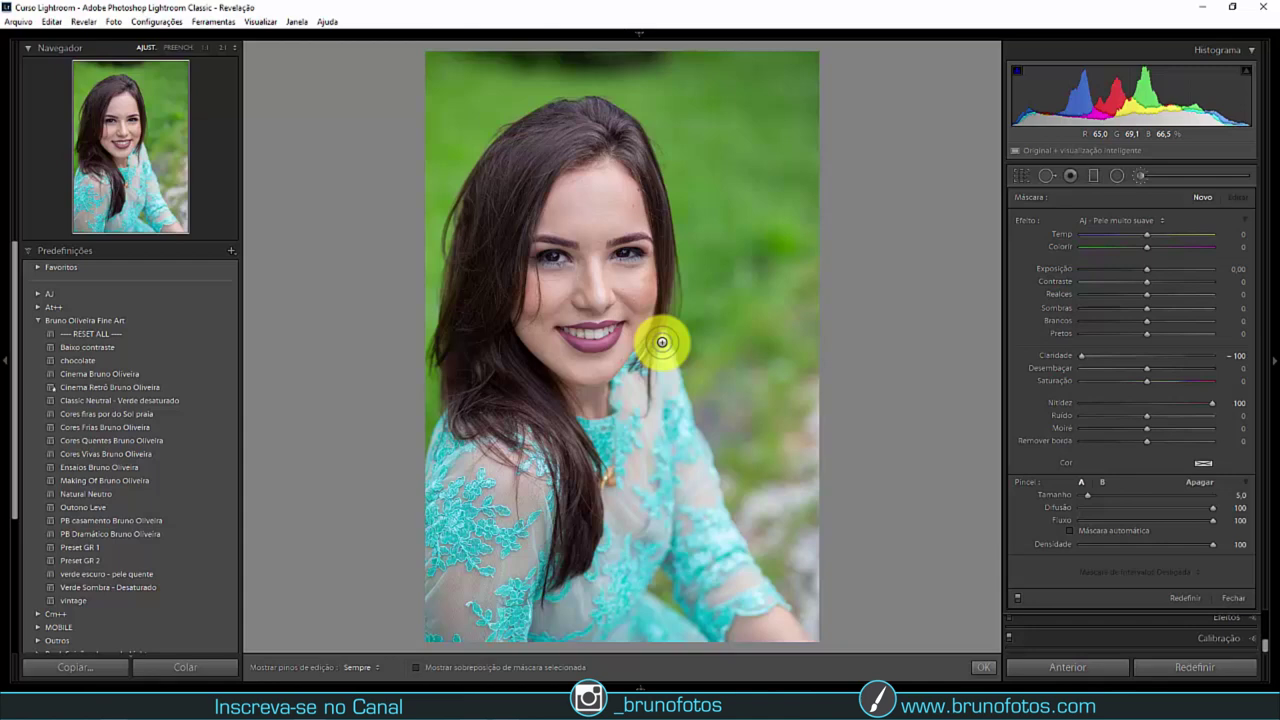
Close the Adjustment Brush, zoom in briefly on the skin, then return to Fit view.
{"action": "key", "text": "k"}
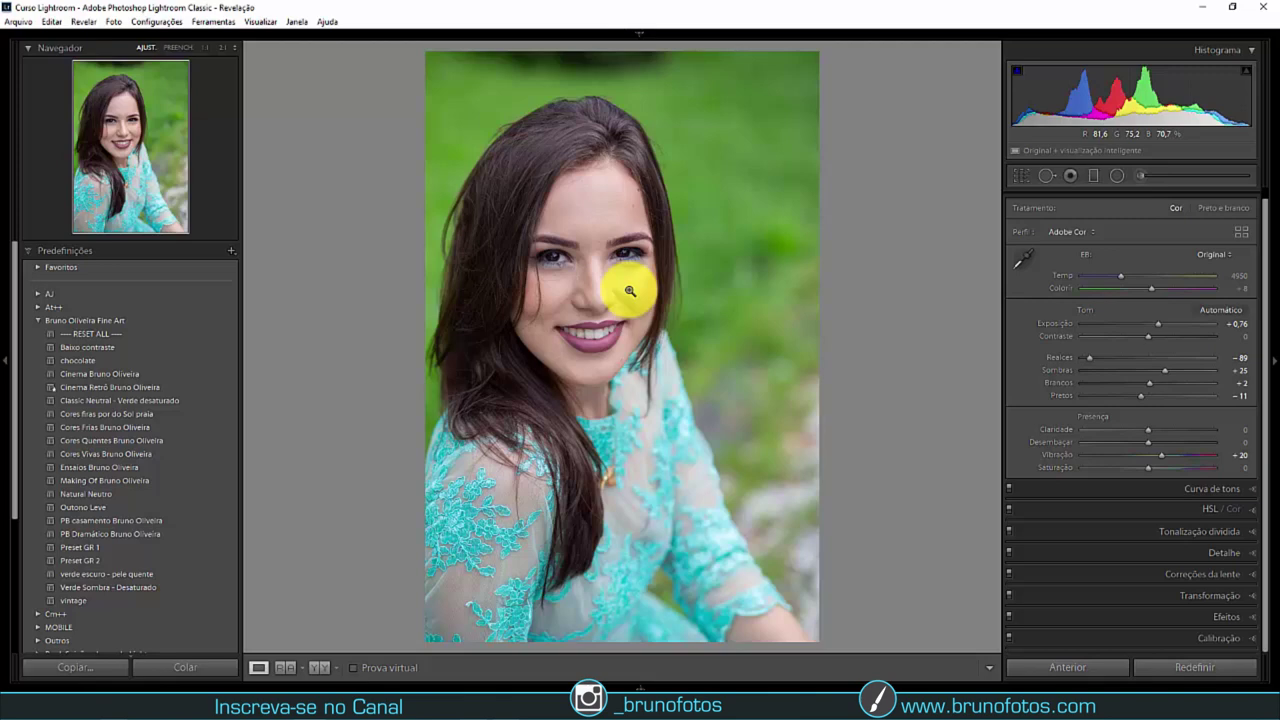
{"action": "left_click", "coordinate": [629, 291]}
{"action": "left_click", "coordinate": [623, 448]}
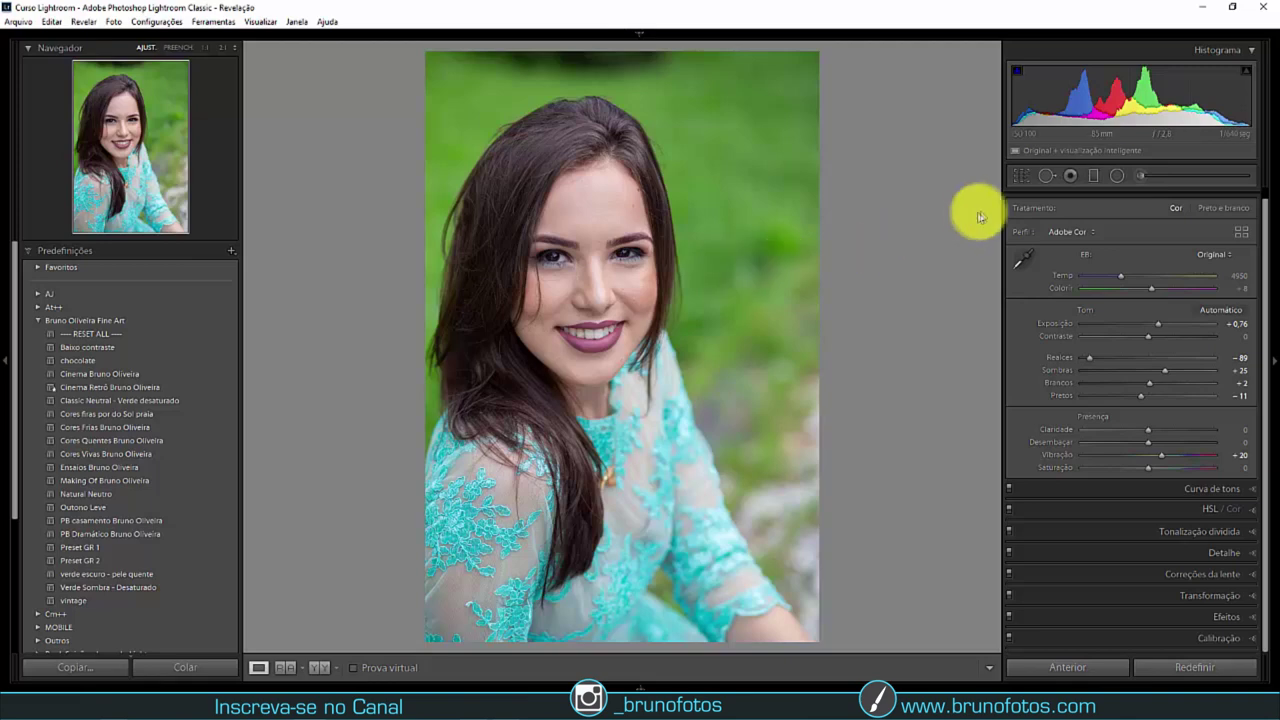
Switch to Spot Removal and zoom in on the cheek blemishes.
{"action": "left_click", "coordinate": [1046, 180]}
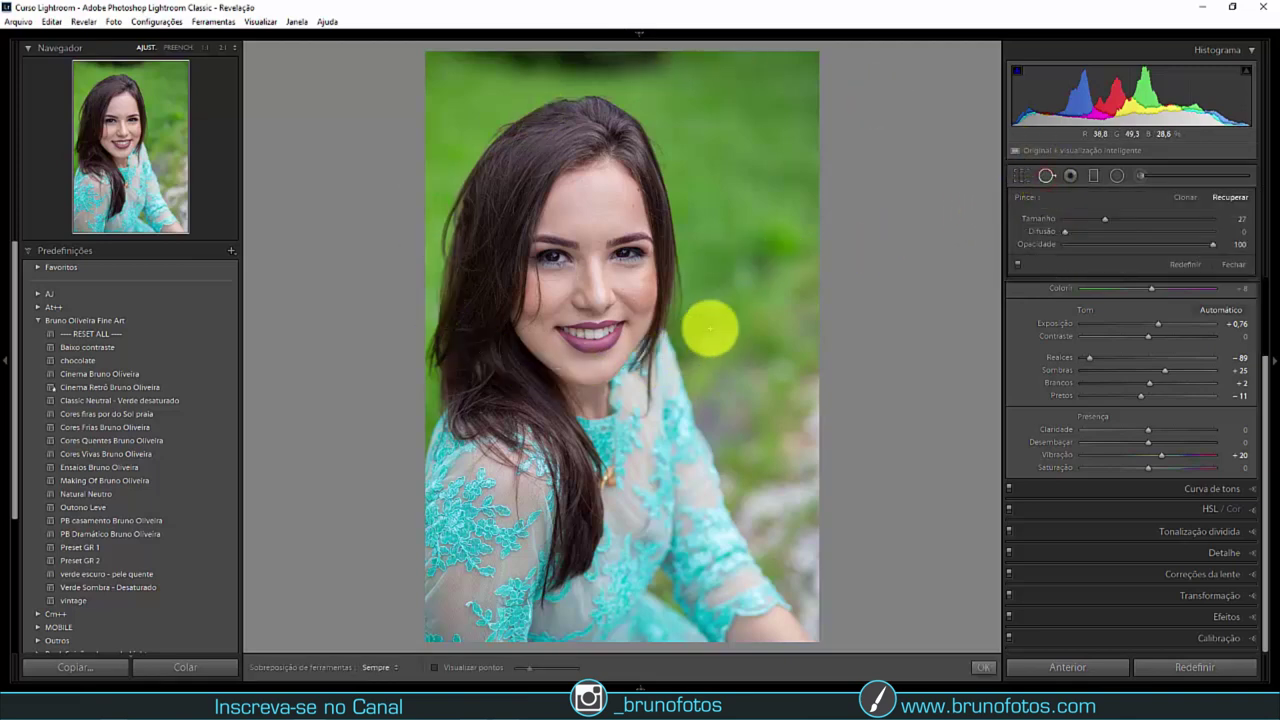
{"action": "left_click", "coordinate": [597, 277]}
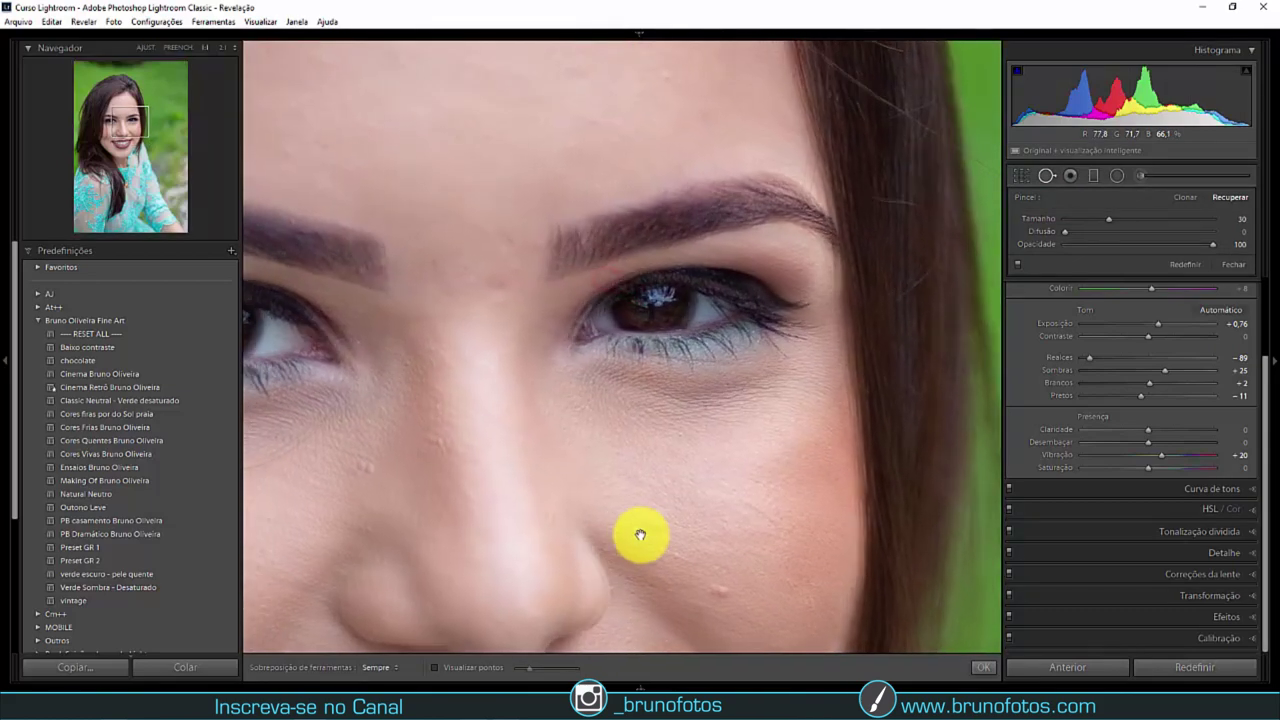
{"action": "left_click_drag", "start_coordinate": [689, 502], "coordinate": [691, 450]}
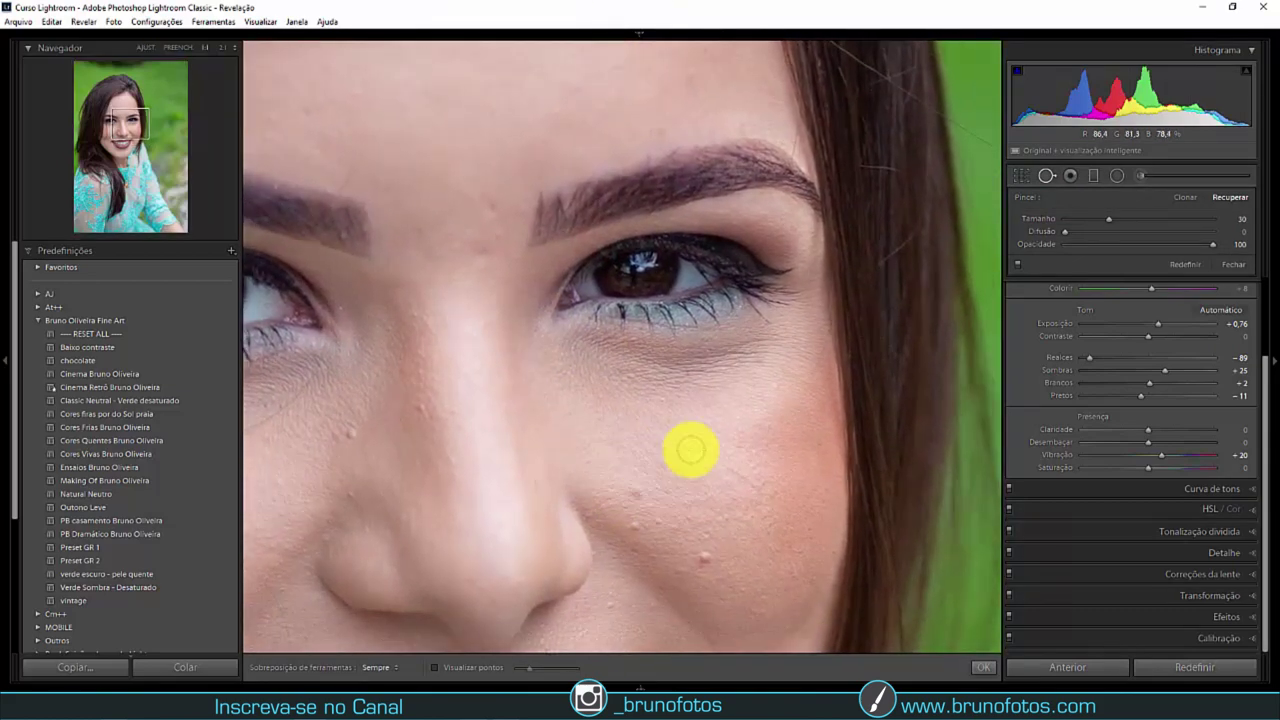
{"action": "left_click_drag", "start_coordinate": [709, 543], "coordinate": [697, 509]}
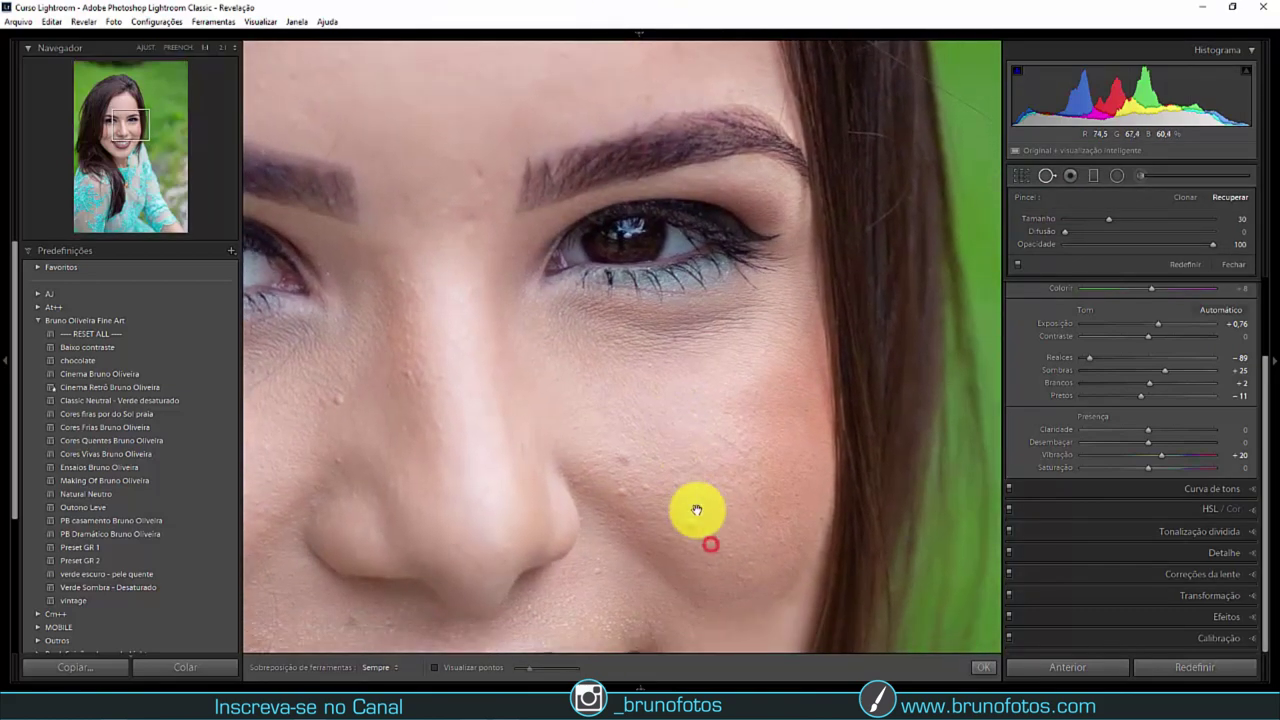
Heal two cheek blemishes and one beside the nose, then turn on Visualize Spots.
{"action": "left_click", "coordinate": [694, 525]}
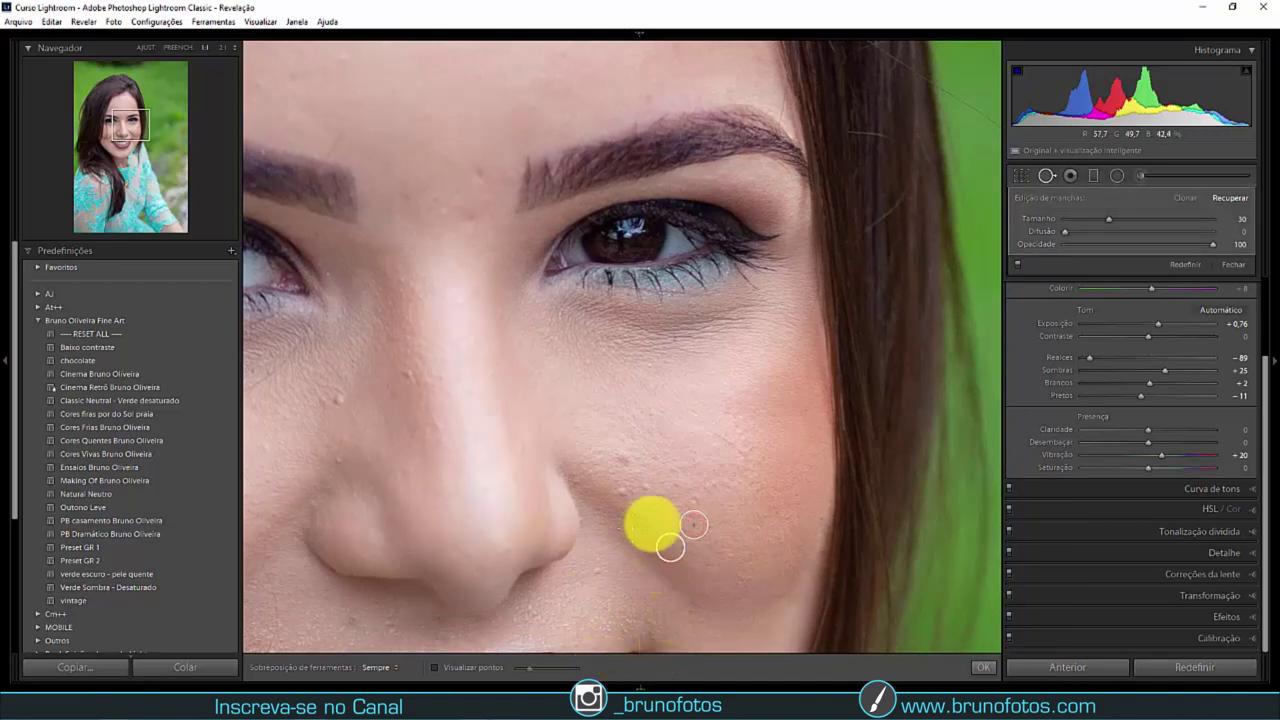
{"action": "left_click", "coordinate": [621, 495]}
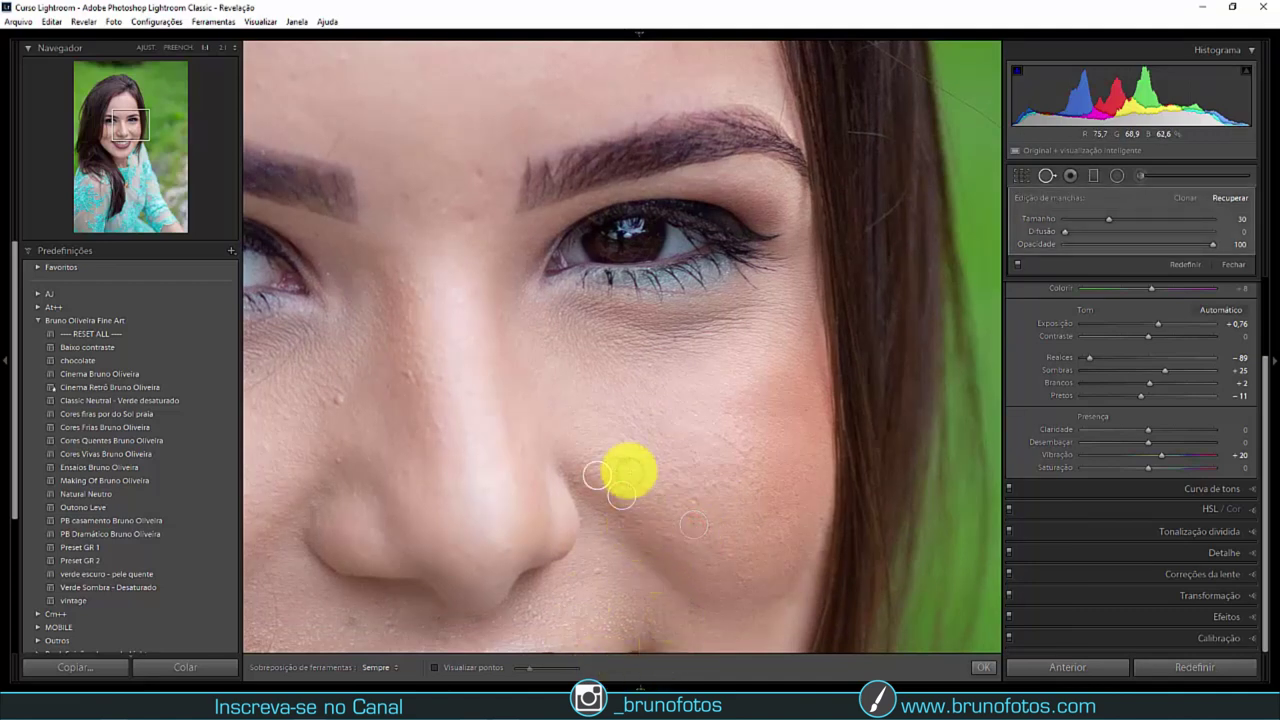
{"action": "left_click", "coordinate": [337, 405]}
{"action": "left_click_drag", "start_coordinate": [400, 410], "coordinate": [585, 423]}
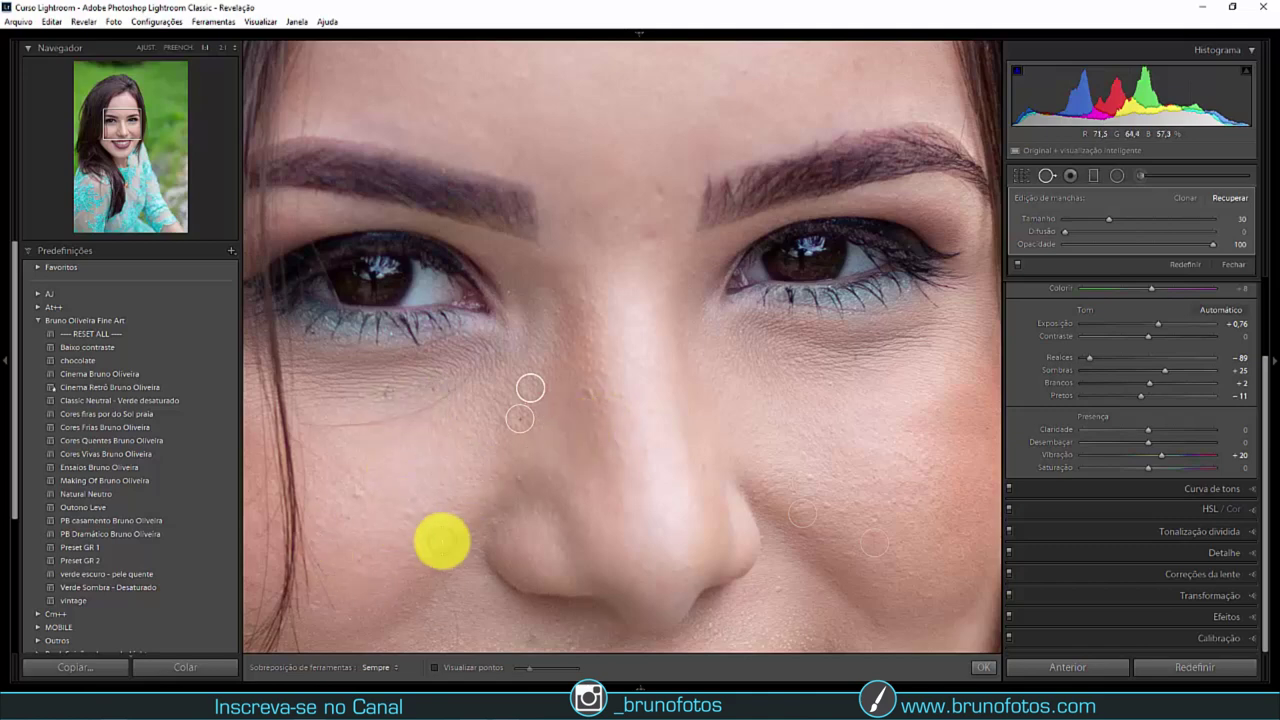
{"action": "left_click", "coordinate": [436, 667]}
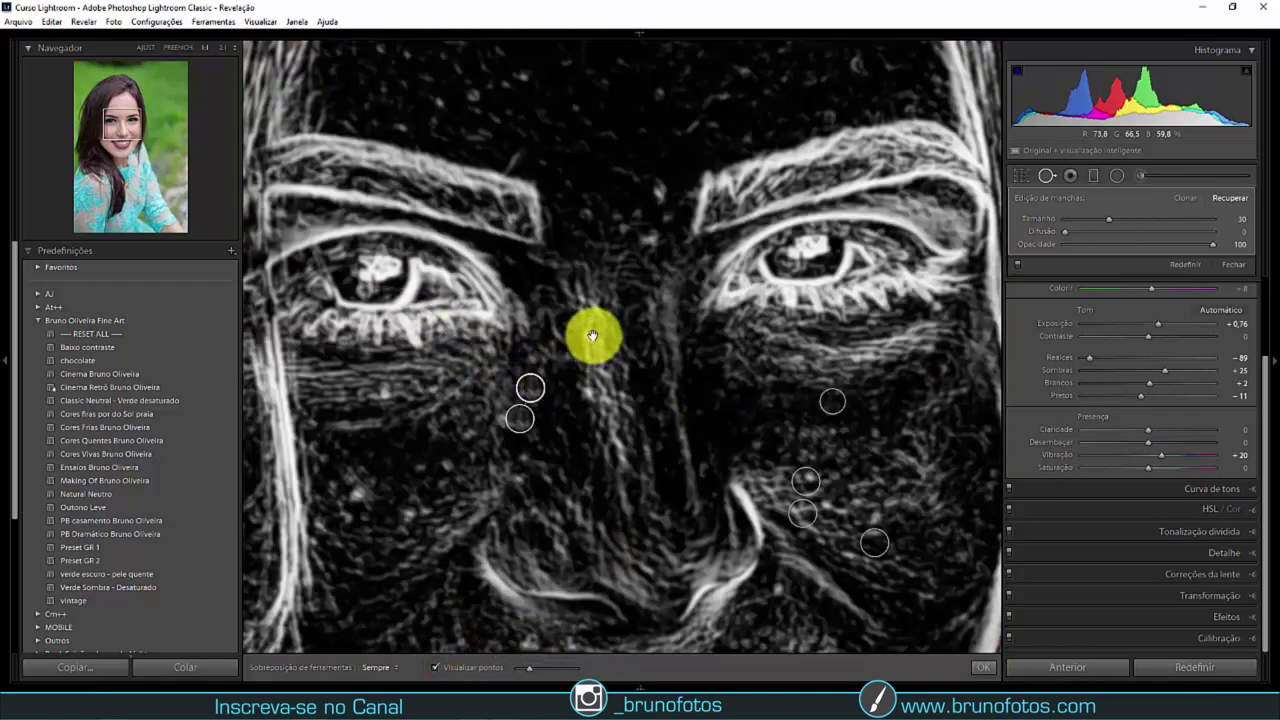
Heal a blemish near the chin and raise the Visualize Spots sensitivity.
{"action": "left_click", "coordinate": [592, 336]}
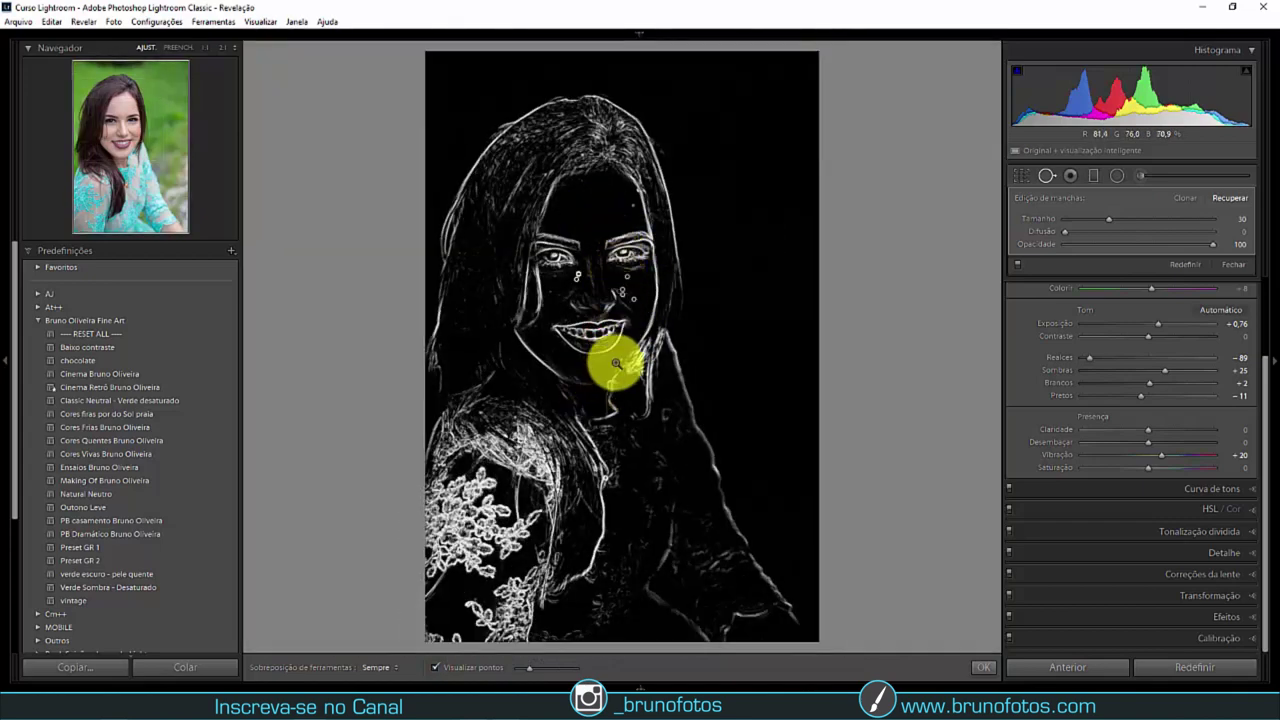
{"action": "left_click", "coordinate": [616, 363]}
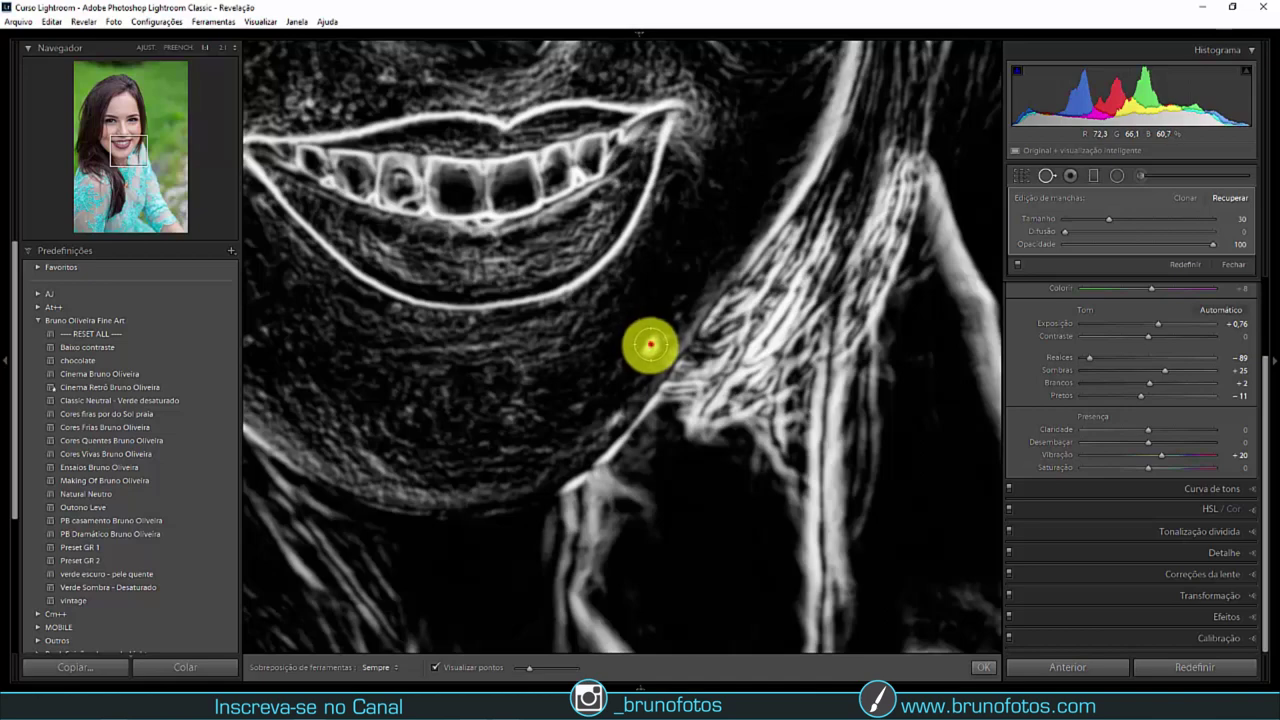
{"action": "left_click", "coordinate": [651, 343]}
{"action": "left_click_drag", "start_coordinate": [405, 380], "coordinate": [498, 350]}
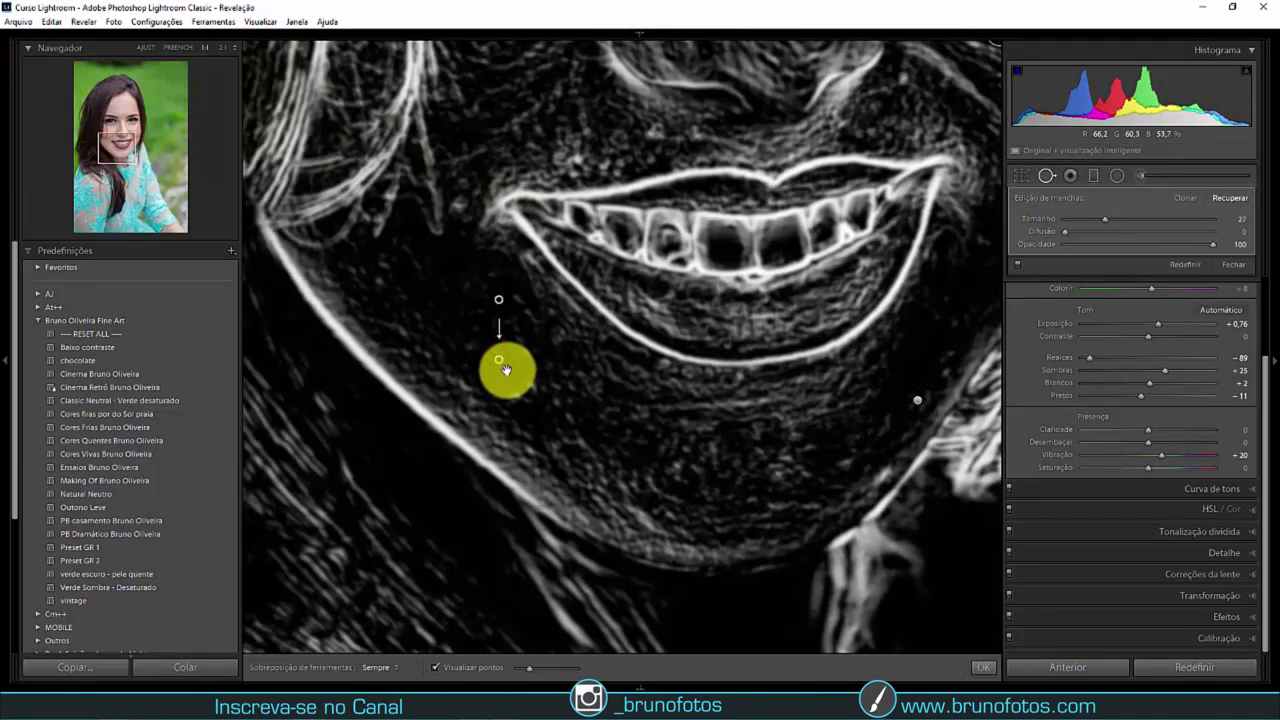
{"action": "mouse_move", "coordinate": [529, 667]}
{"action": "left_mouse_down"}
{"action": "mouse_move", "coordinate": [548, 668]}
{"action": "mouse_move", "coordinate": [529, 669]}
{"action": "left_mouse_up"}
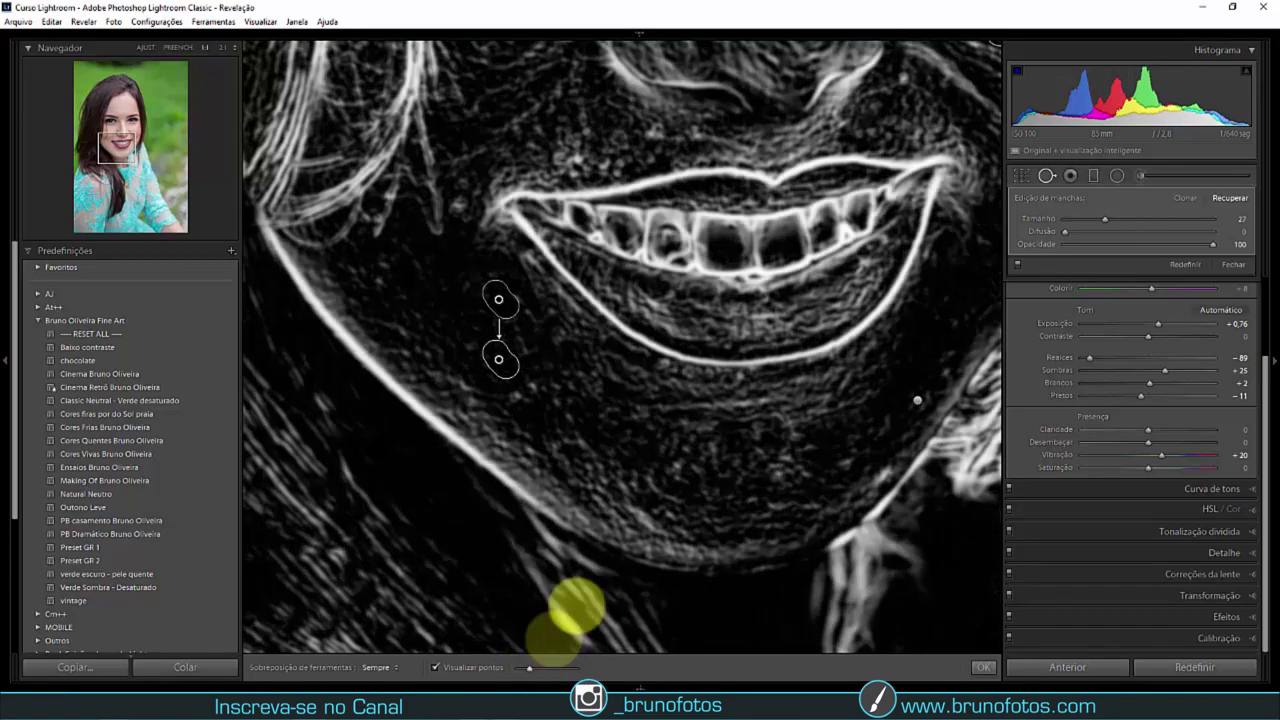
Heal four blemishes across the forehead, including one high on the forehead.
{"action": "mouse_move", "coordinate": [542, 188]}
{"action": "left_mouse_down"}
{"action": "mouse_move", "coordinate": [557, 372]}
{"action": "mouse_move", "coordinate": [514, 571]}
{"action": "left_mouse_up"}
{"action": "left_click_drag", "start_coordinate": [531, 528], "coordinate": [546, 436]}
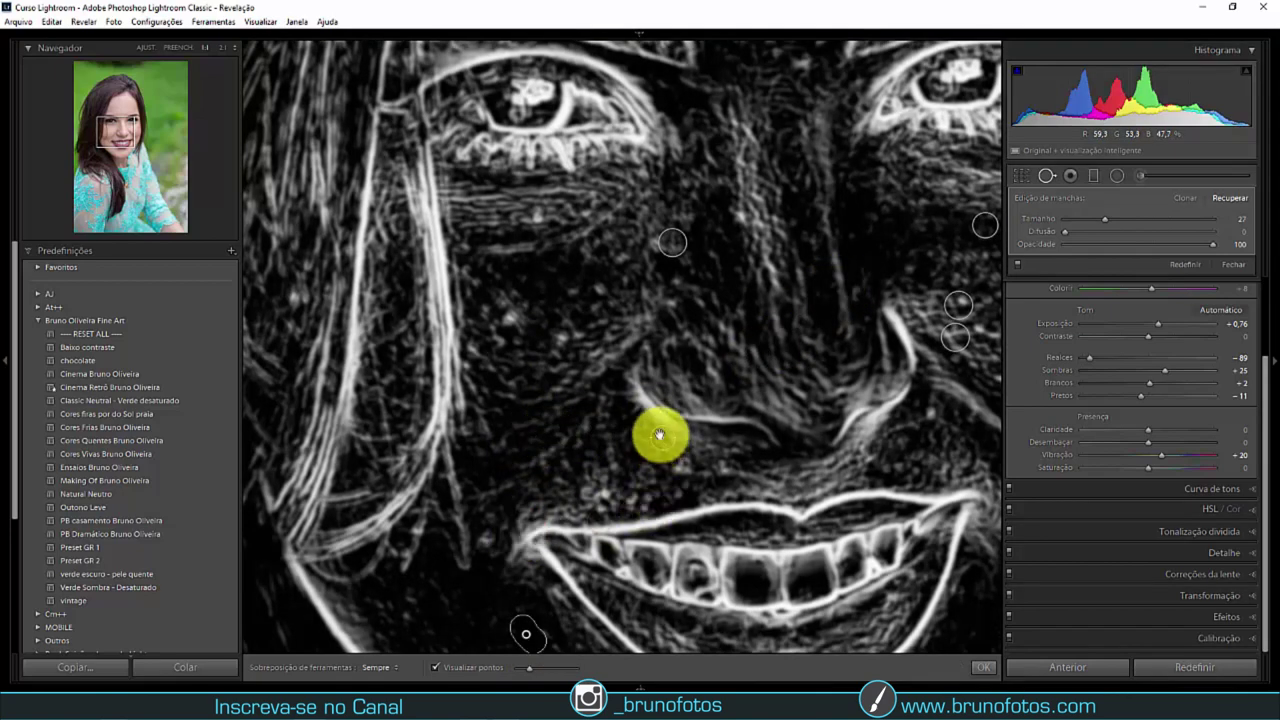
{"action": "left_click", "coordinate": [660, 434]}
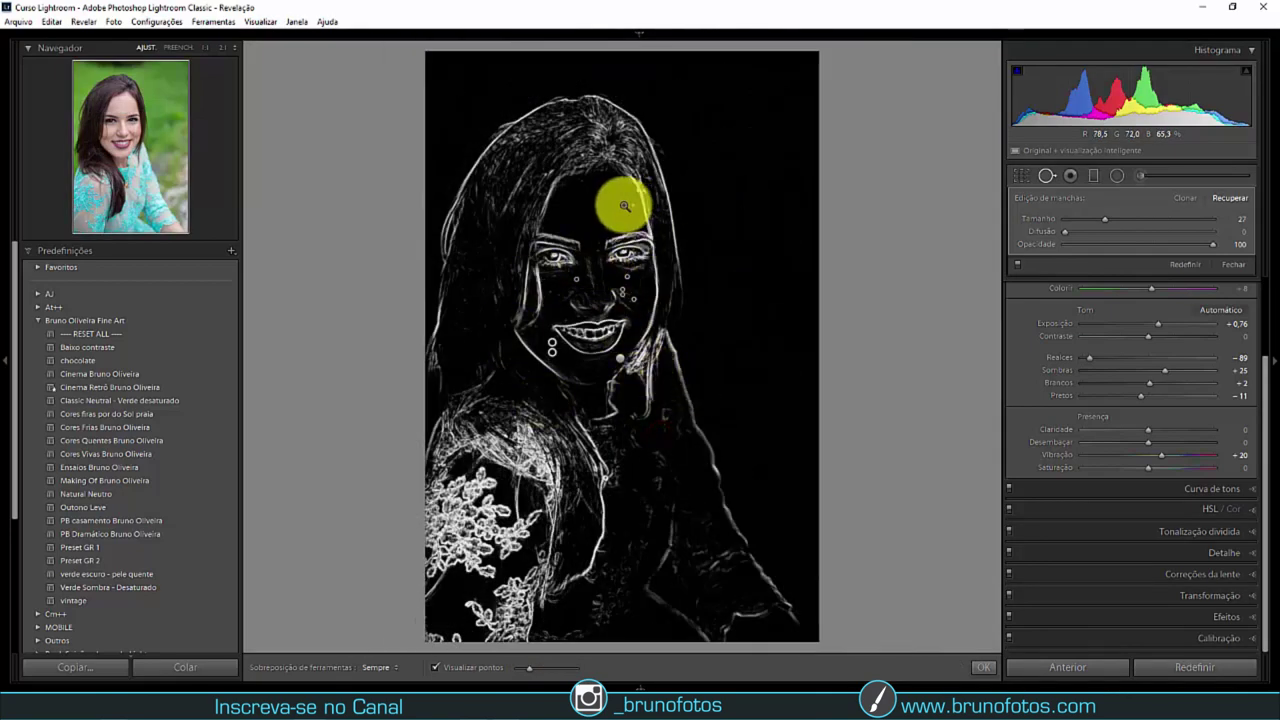
{"action": "left_click", "coordinate": [624, 205]}
{"action": "left_click", "coordinate": [679, 202]}
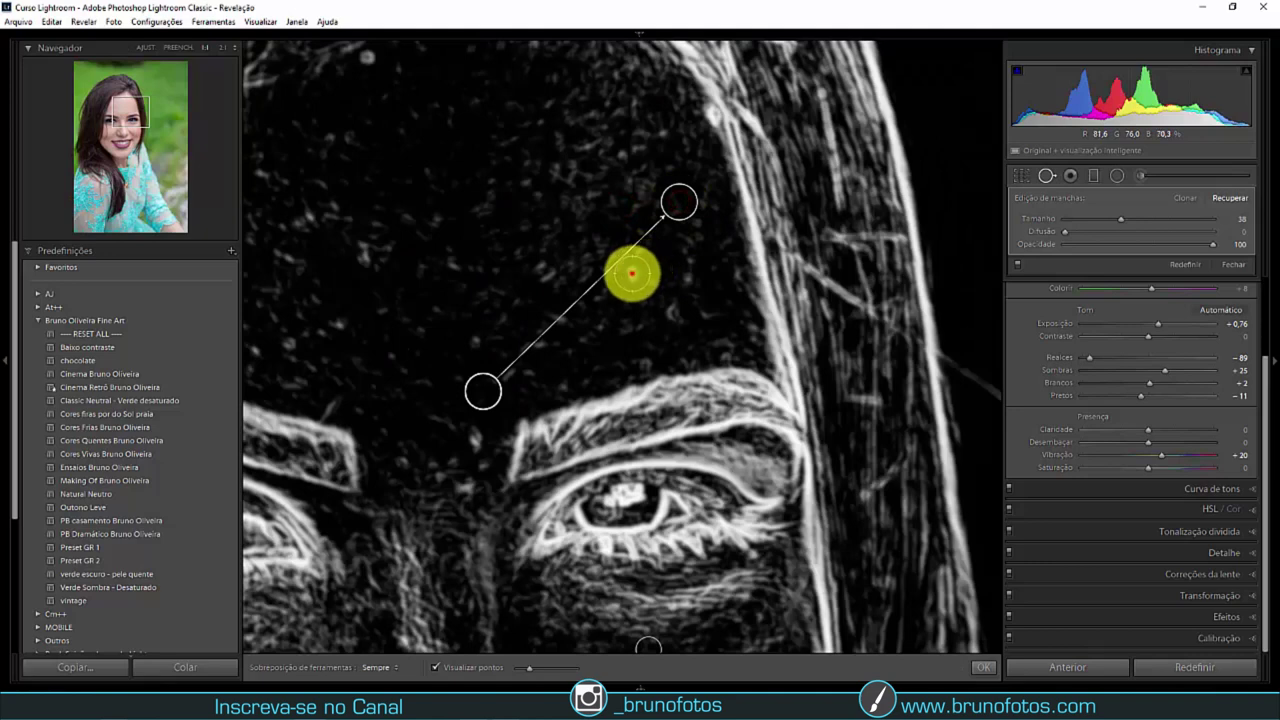
{"action": "left_click", "coordinate": [632, 273]}
{"action": "left_click", "coordinate": [358, 260]}
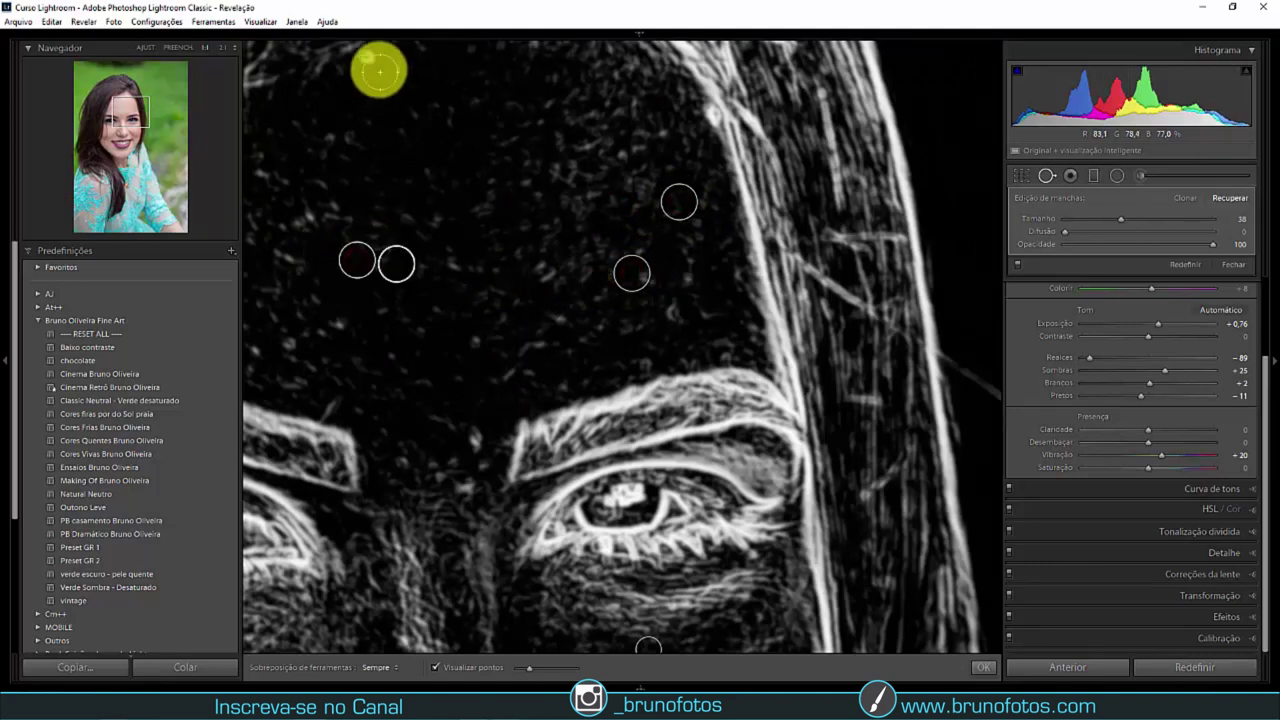
{"action": "left_click", "coordinate": [370, 61]}
Heal two small blemishes near the eyebrow, then turn Visualize Spots off.
{"action": "left_click_drag", "start_coordinate": [406, 495], "coordinate": [437, 371]}
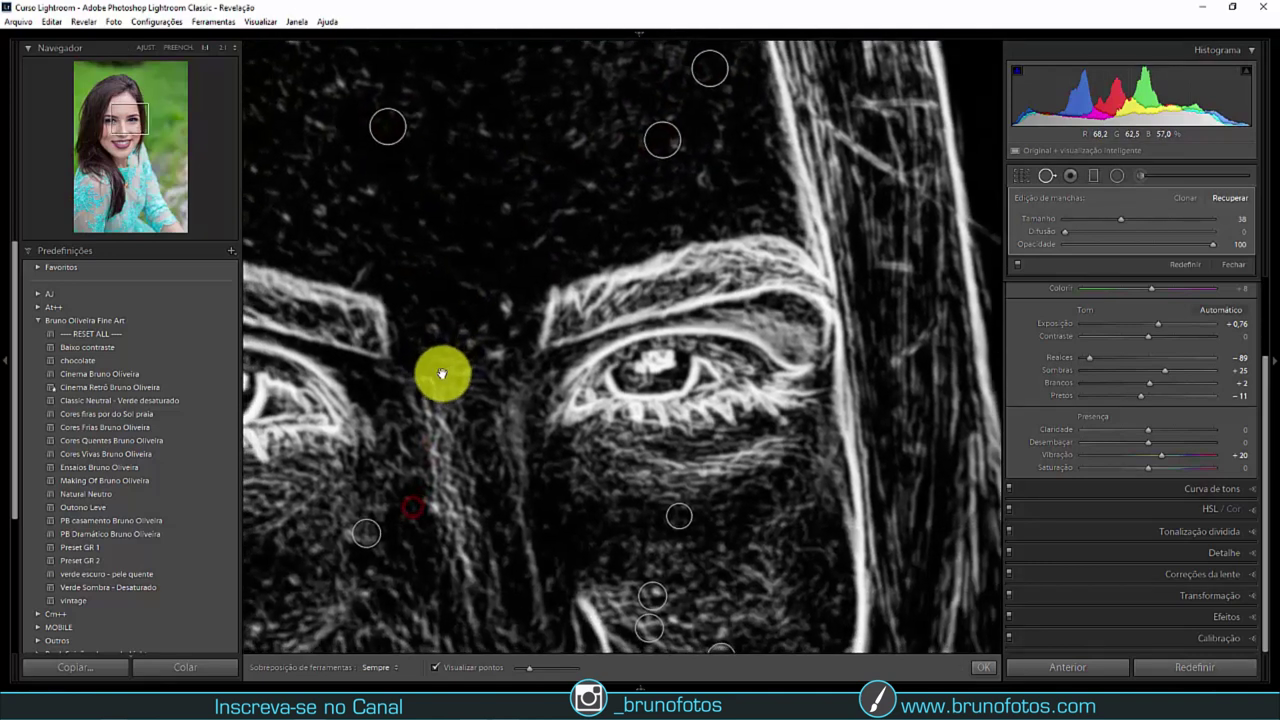
{"action": "left_click", "coordinate": [507, 307]}
{"action": "left_click", "coordinate": [497, 350]}
{"action": "scroll", "coordinate": [470, 590], "scroll_direction": "down", "scroll_amount": 3}
{"action": "left_click", "coordinate": [451, 667]}
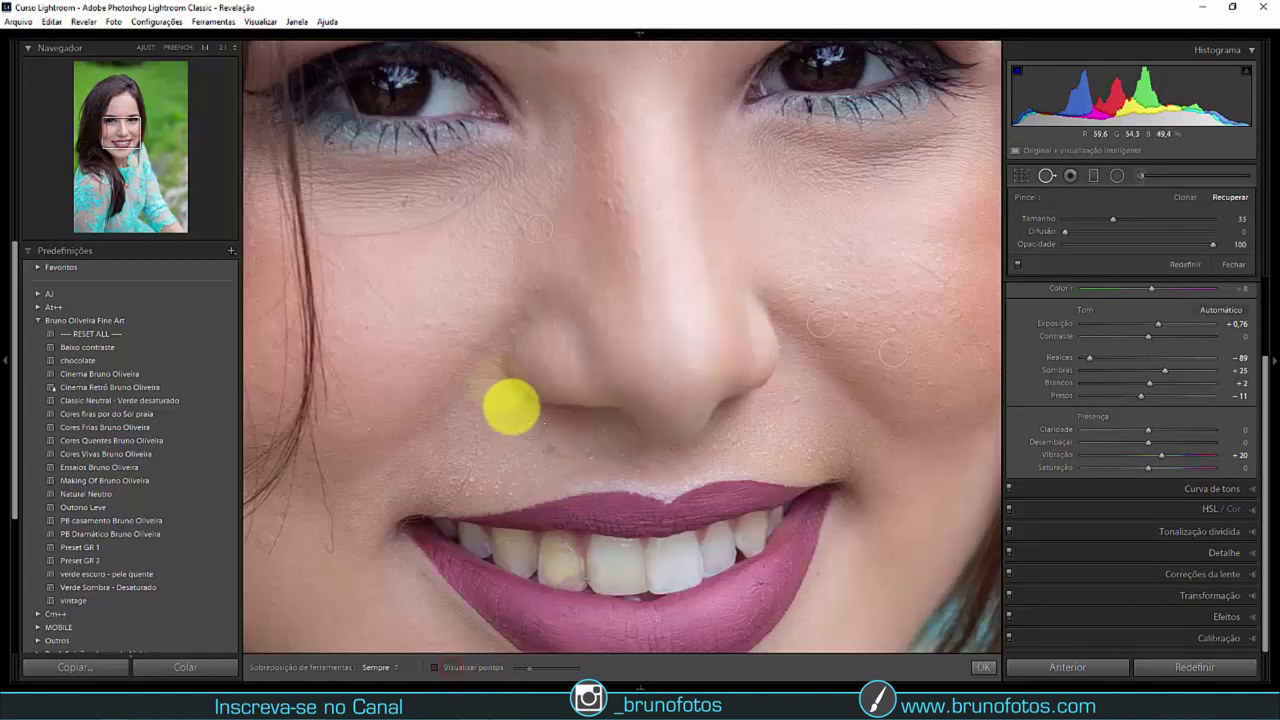
Move the between-the-brows healing spot's source to cleaner skin.
{"action": "left_click_drag", "start_coordinate": [608, 366], "coordinate": [257, 543]}
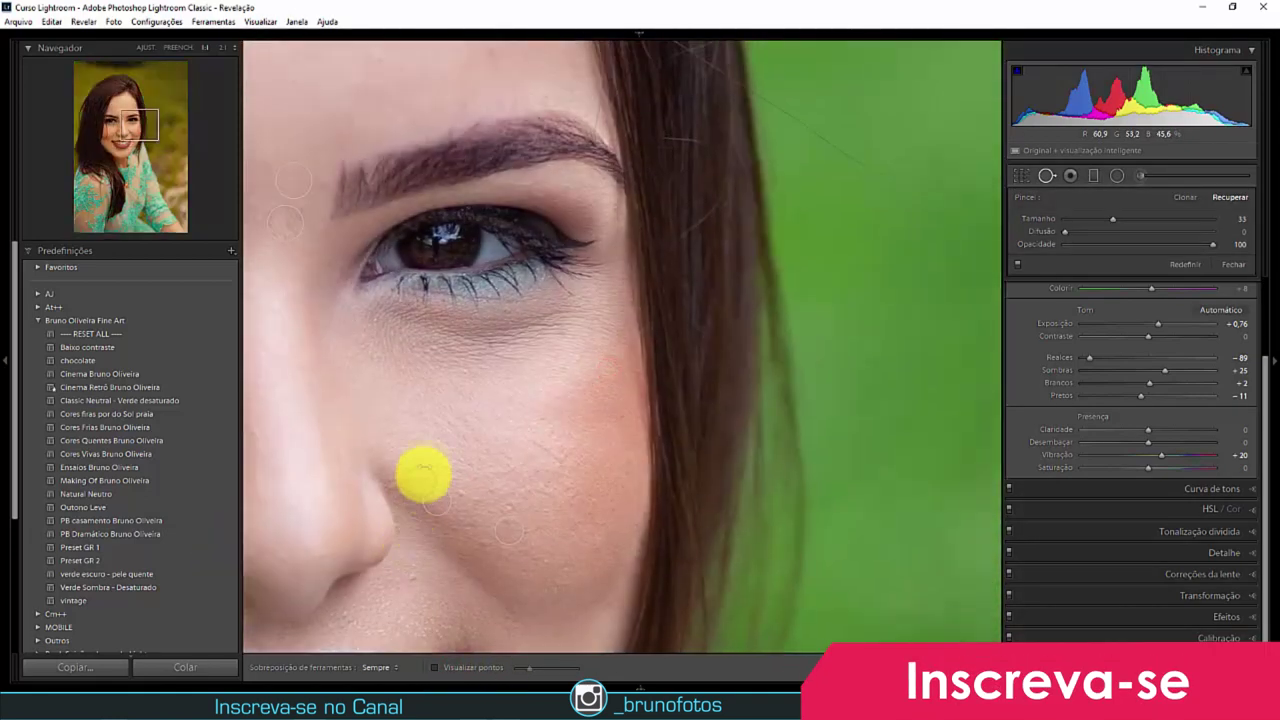
{"action": "left_click_drag", "start_coordinate": [423, 474], "coordinate": [571, 563]}
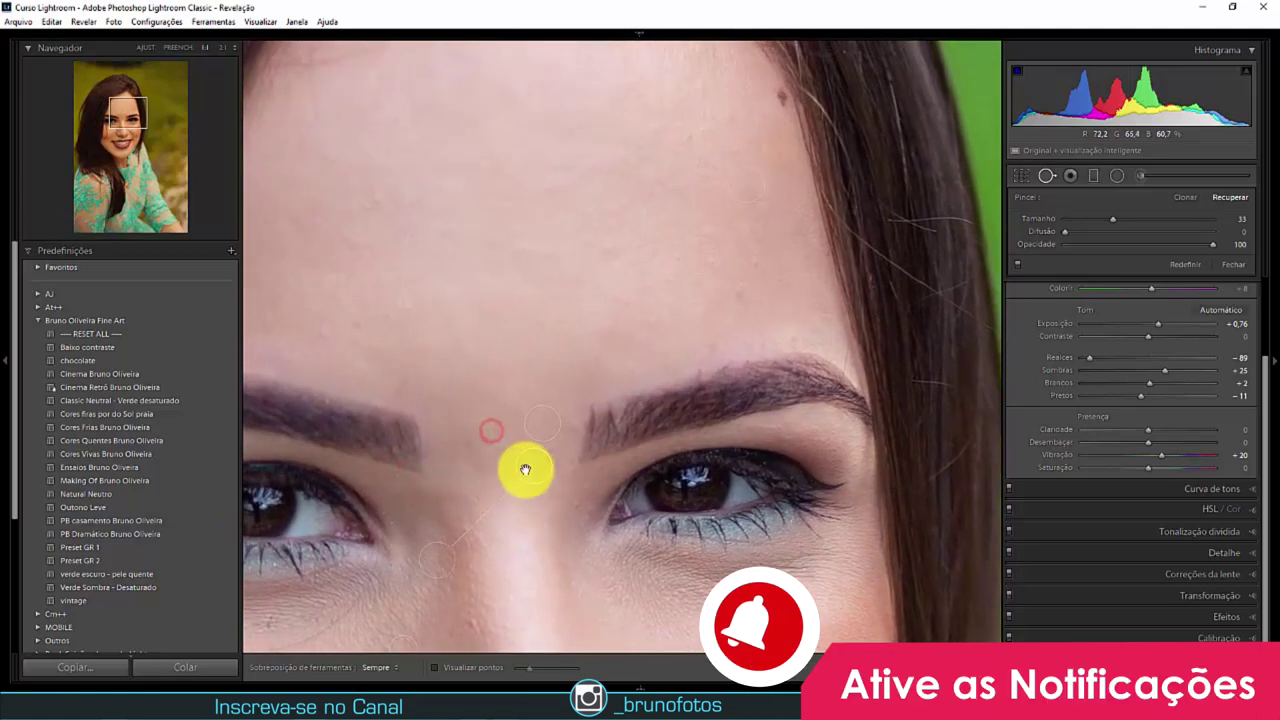
{"action": "left_click", "coordinate": [530, 467]}
{"action": "left_click_drag", "start_coordinate": [434, 565], "coordinate": [438, 565]}
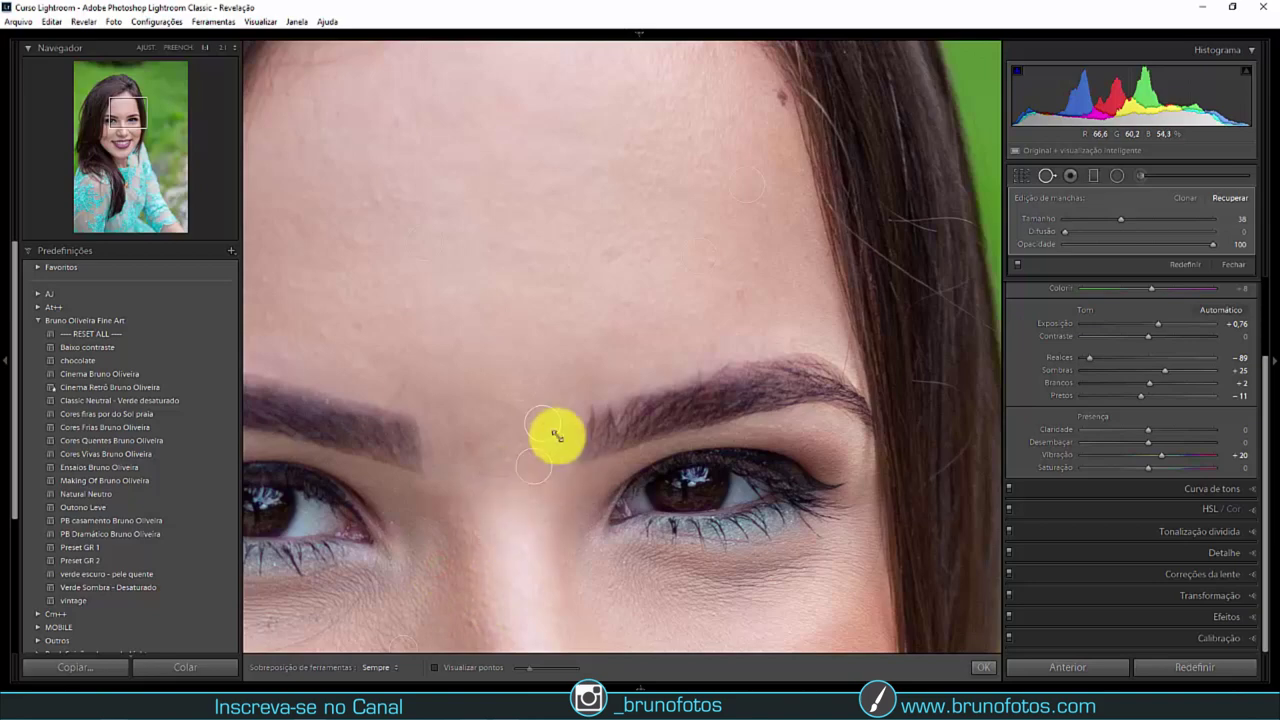
Zoom out to the full portrait and close Spot Removal.
{"action": "left_click_drag", "start_coordinate": [629, 277], "coordinate": [578, 417]}
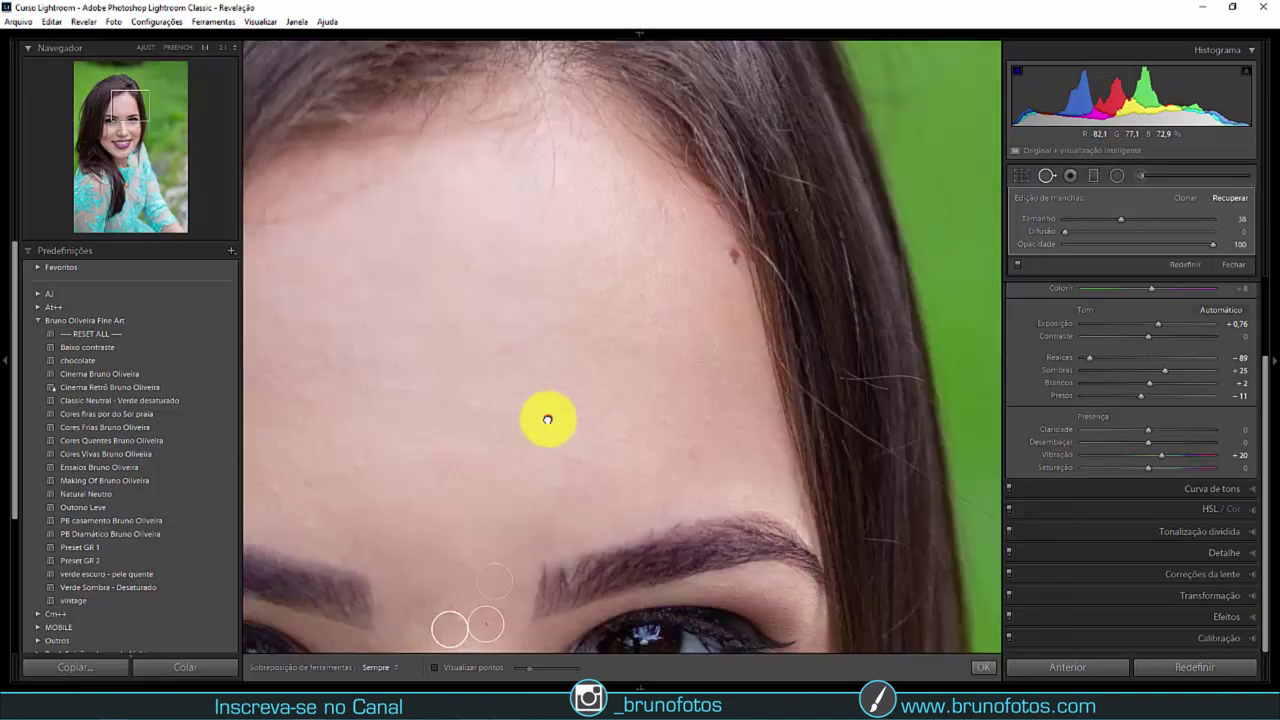
{"action": "key", "text": "z"}
{"action": "left_click", "coordinate": [1048, 179]}
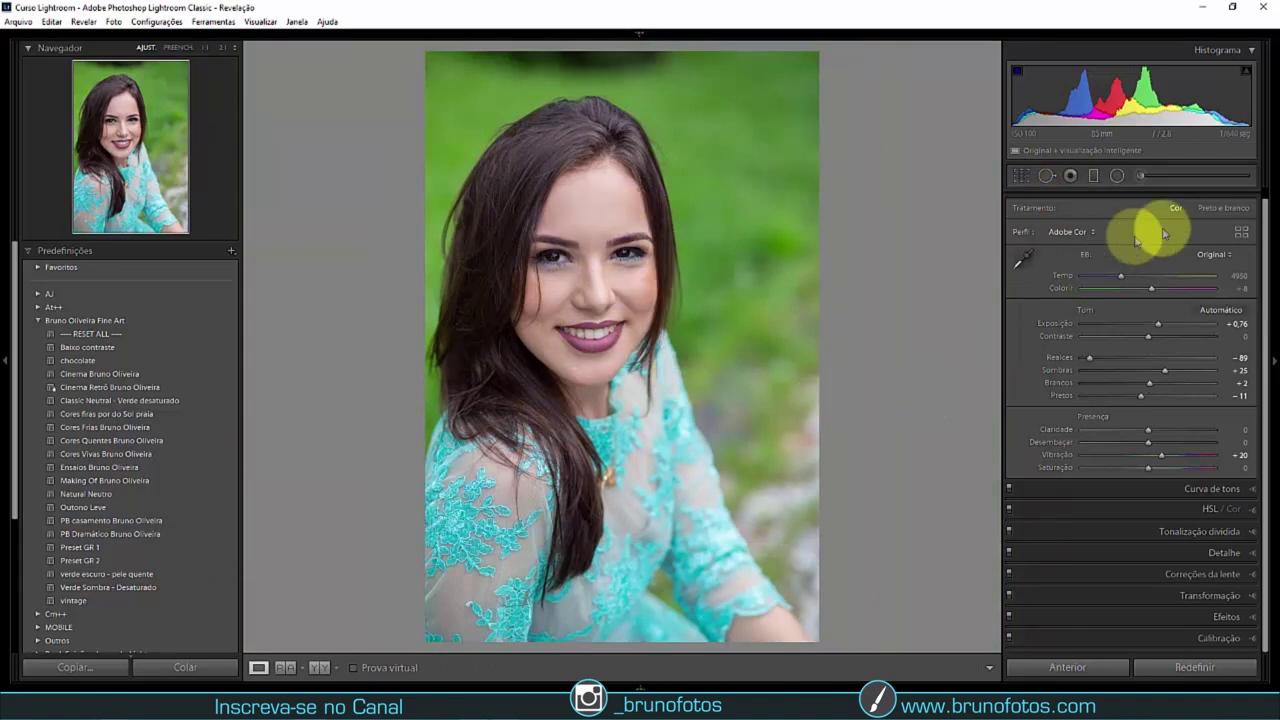
Open the Adjustment Brush, zoom to 2:1 on the eye, and set Claridade −100, Nitidez 100.
{"action": "left_click", "coordinate": [1148, 179]}
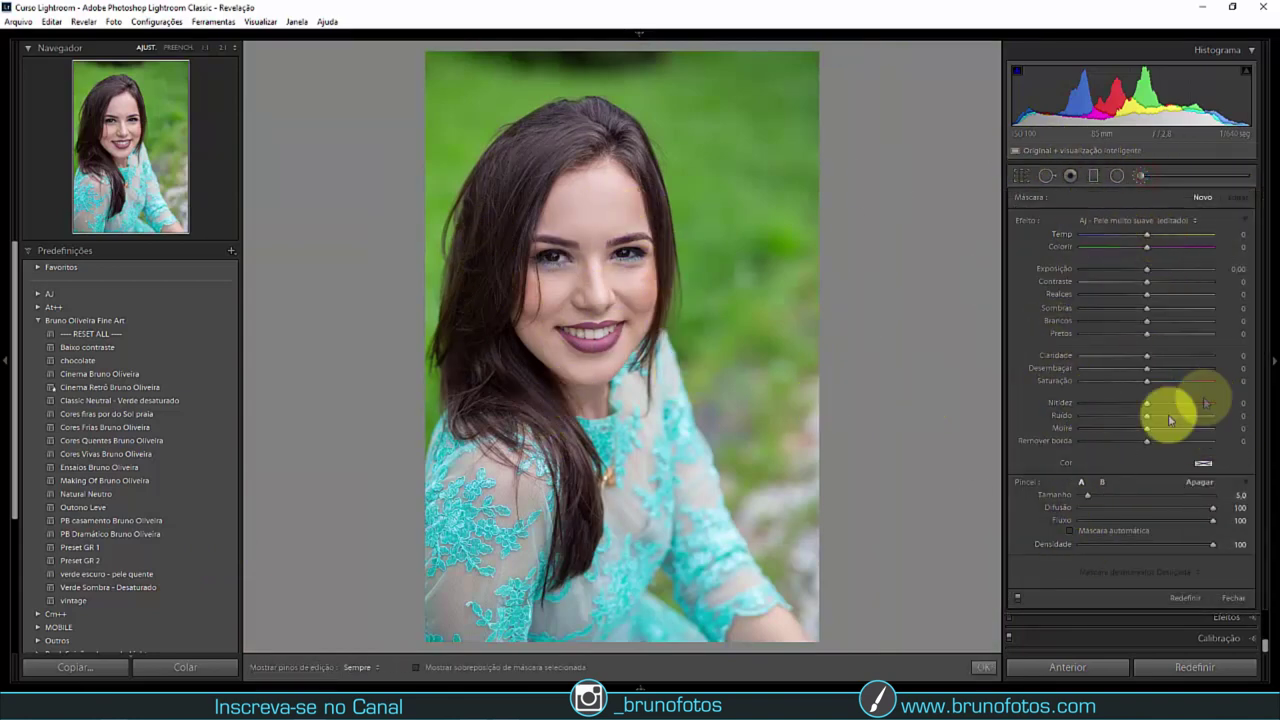
{"action": "left_click", "coordinate": [622, 286]}
{"action": "mouse_move", "coordinate": [622, 286]}
{"action": "left_mouse_down"}
{"action": "mouse_move", "coordinate": [608, 400]}
{"action": "mouse_move", "coordinate": [740, 477]}
{"action": "mouse_move", "coordinate": [674, 420]}
{"action": "mouse_move", "coordinate": [578, 380]}
{"action": "left_mouse_up"}
{"action": "left_click", "coordinate": [222, 50]}
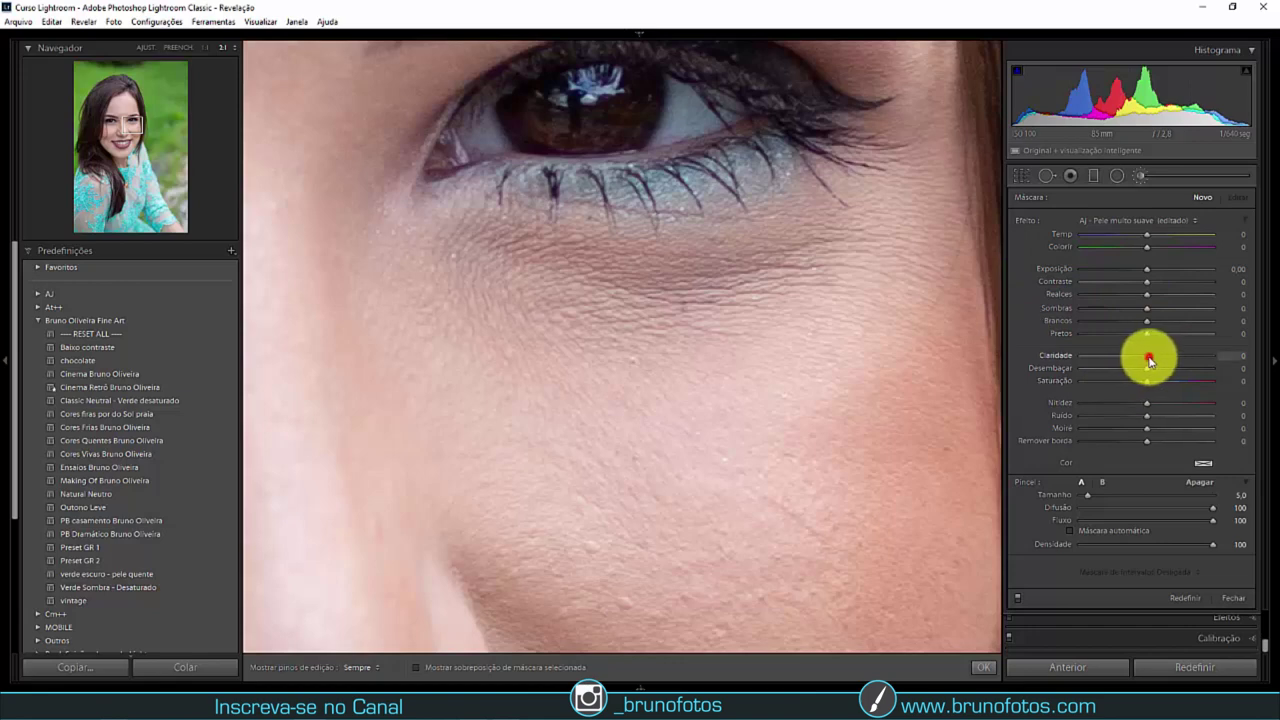
{"action": "left_click_drag", "start_coordinate": [1149, 357], "coordinate": [1074, 358]}
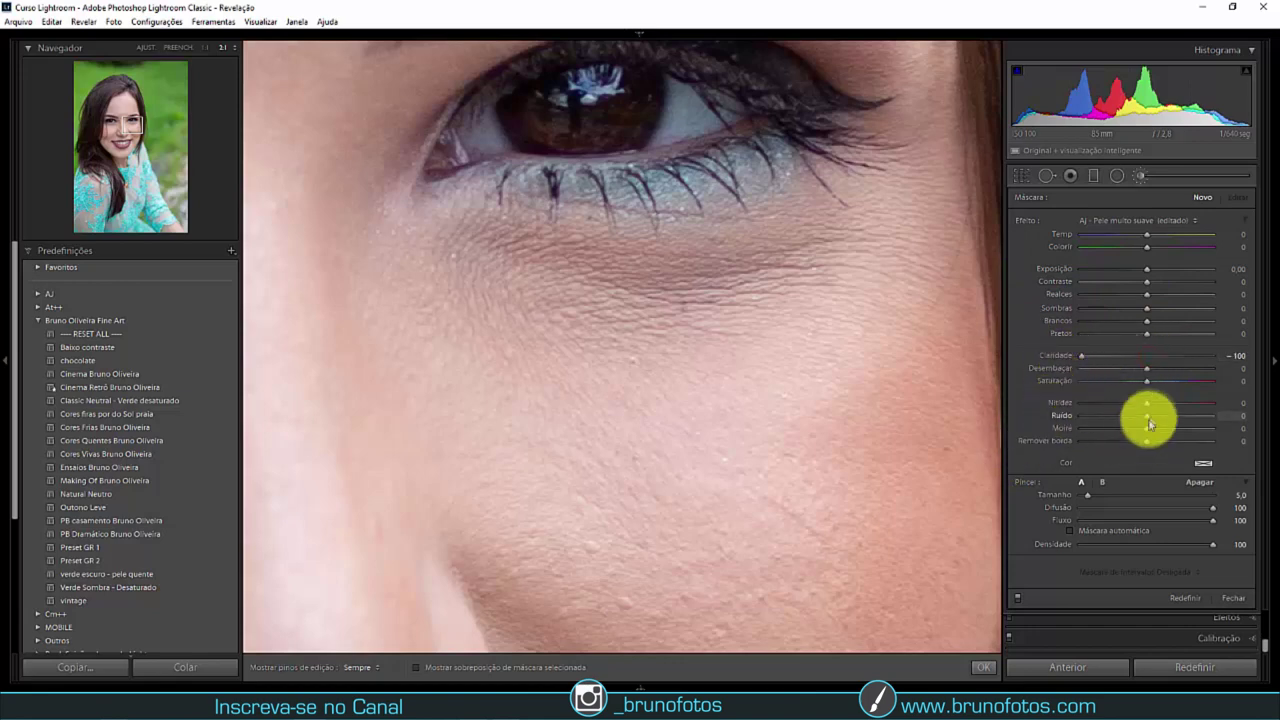
{"action": "left_click_drag", "start_coordinate": [1147, 404], "coordinate": [1213, 402]}
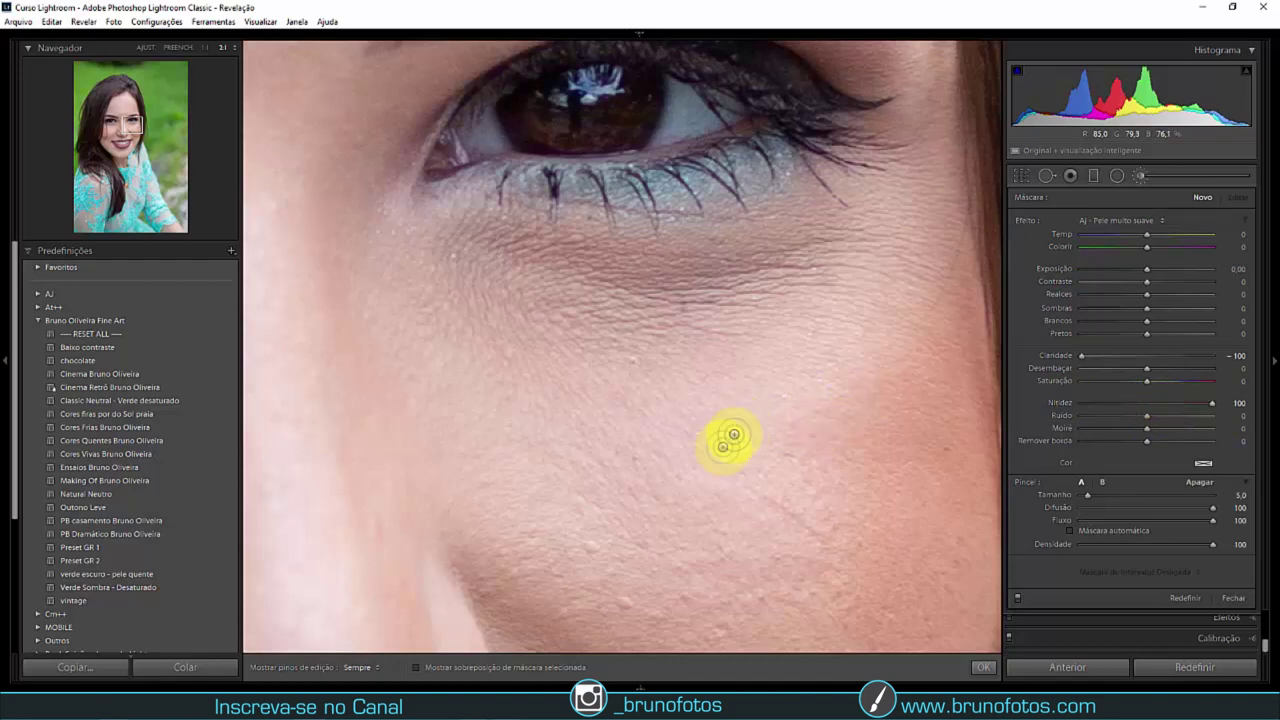
Enlarge the brush to size 22 and toggle the edit pin while dabbing the face.
{"action": "scroll", "coordinate": [654, 428], "scroll_direction": "up", "scroll_amount": 3}
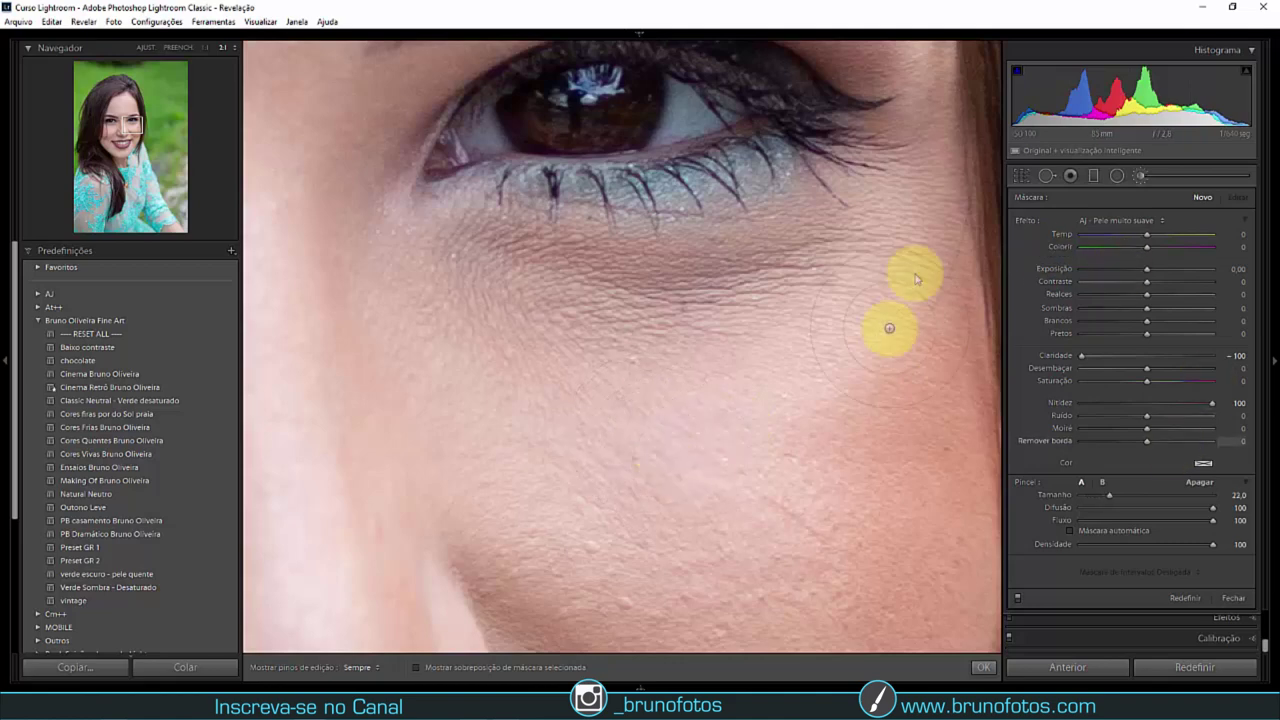
{"action": "left_click_drag", "start_coordinate": [500, 288], "coordinate": [650, 455]}
{"action": "key", "text": "h"}
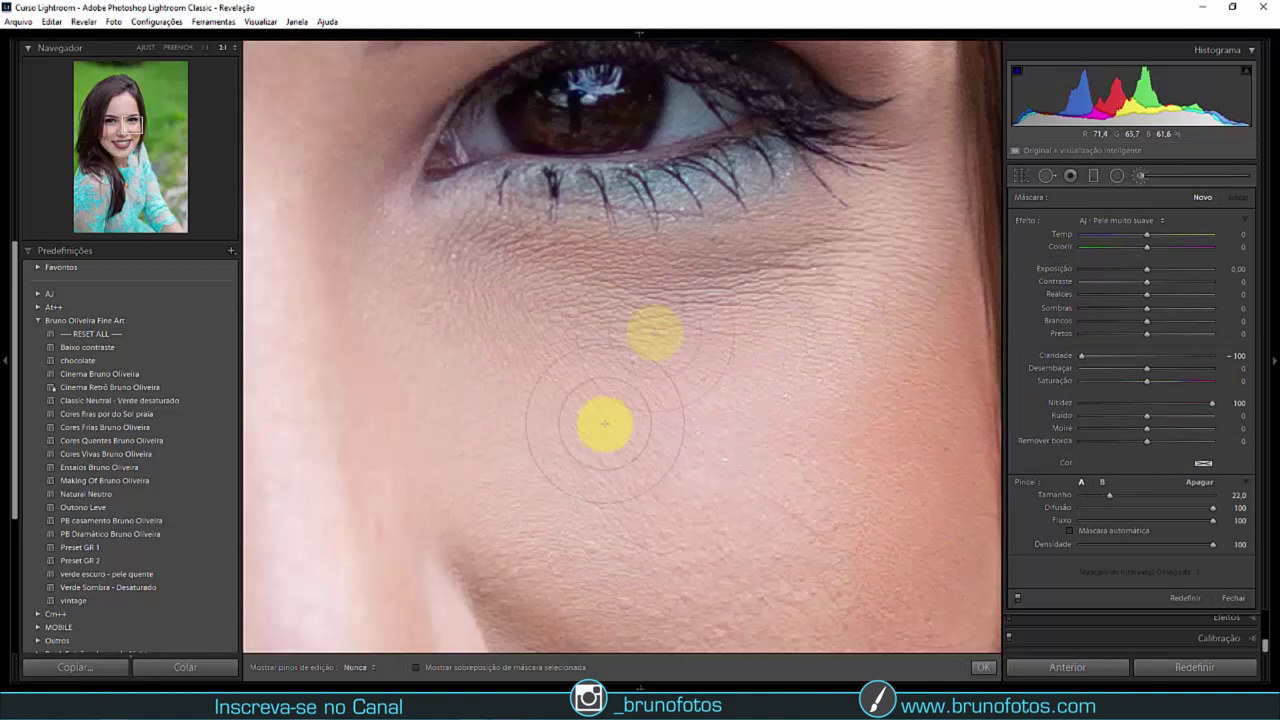
{"action": "key", "text": "h"}
{"action": "left_click", "coordinate": [336, 336]}
{"action": "key", "text": "h"}
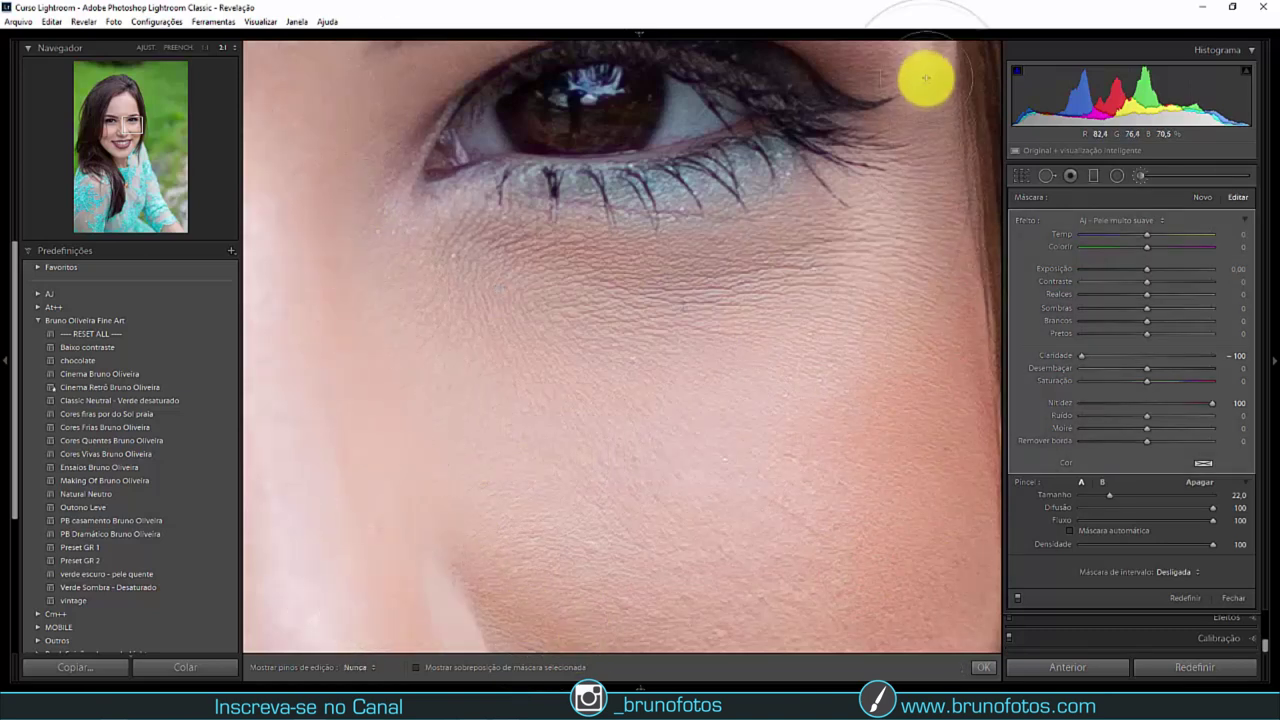
{"action": "key", "text": "h"}
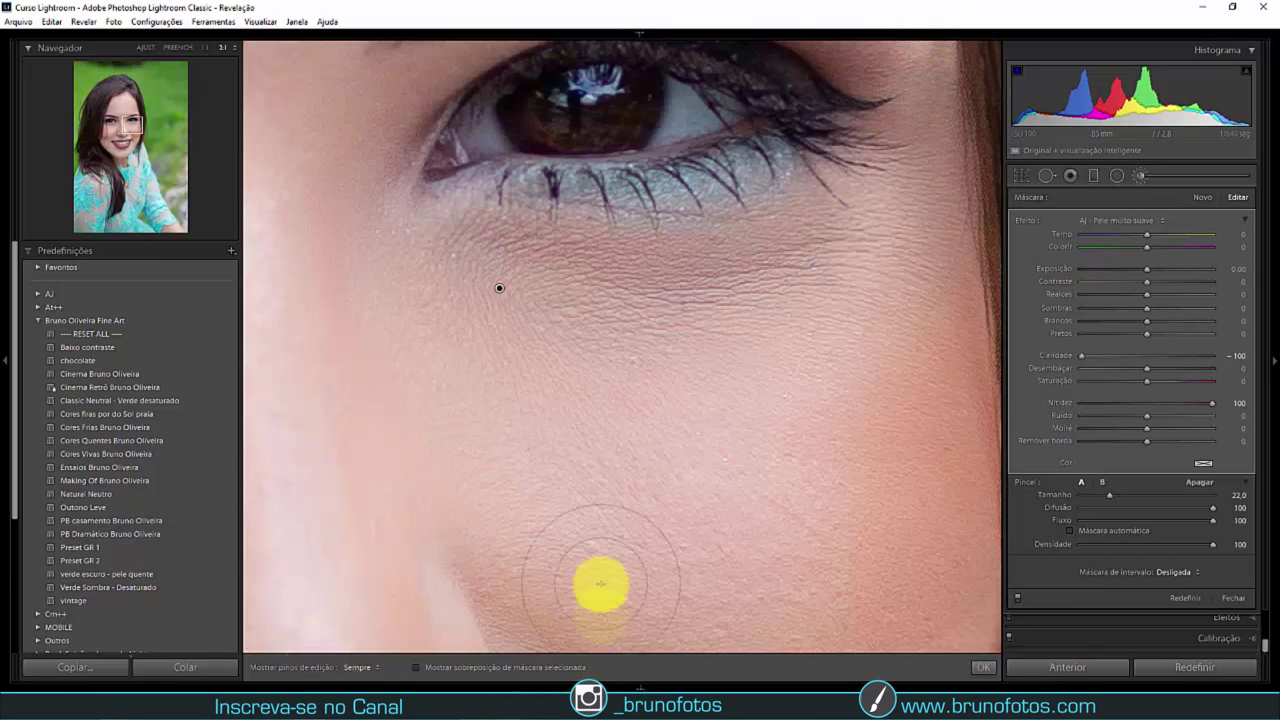
Dab softening on the lower cheek, pan up to the eyebrow, and return to fit.
{"action": "left_click_drag", "start_coordinate": [747, 629], "coordinate": [735, 478]}
{"action": "left_click", "coordinate": [574, 517]}
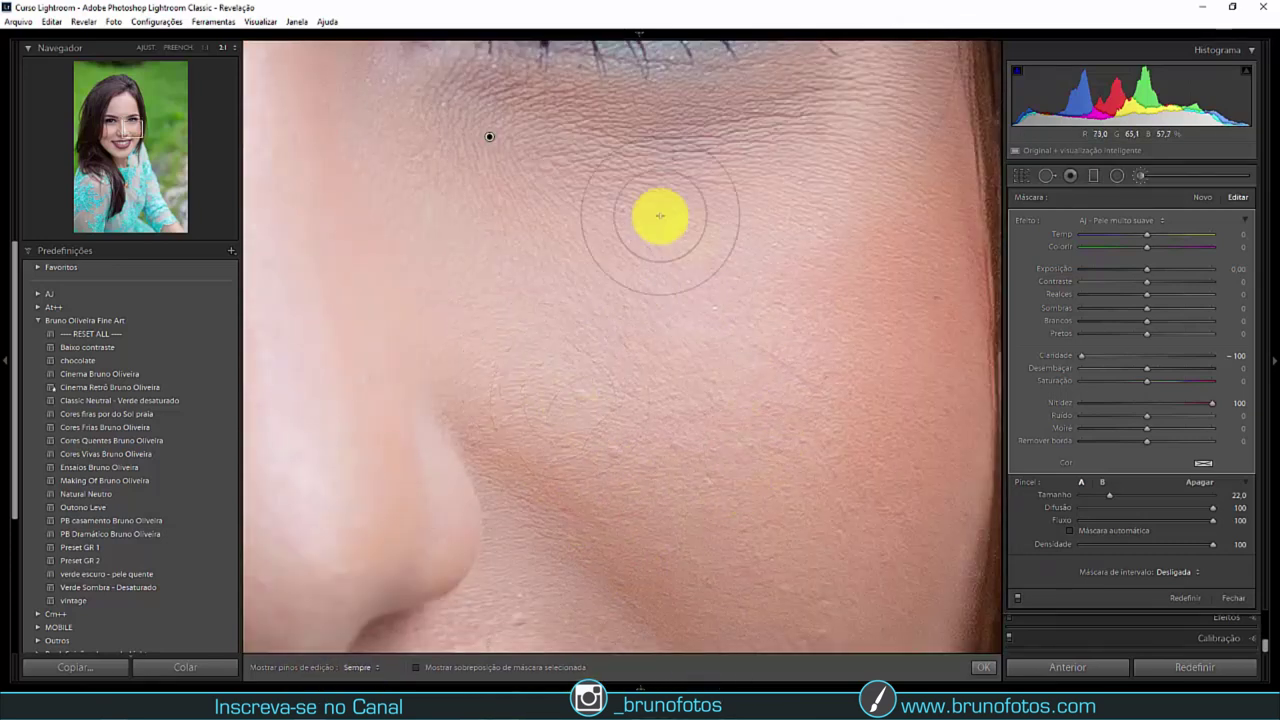
{"action": "left_click_drag", "start_coordinate": [577, 353], "coordinate": [675, 535]}
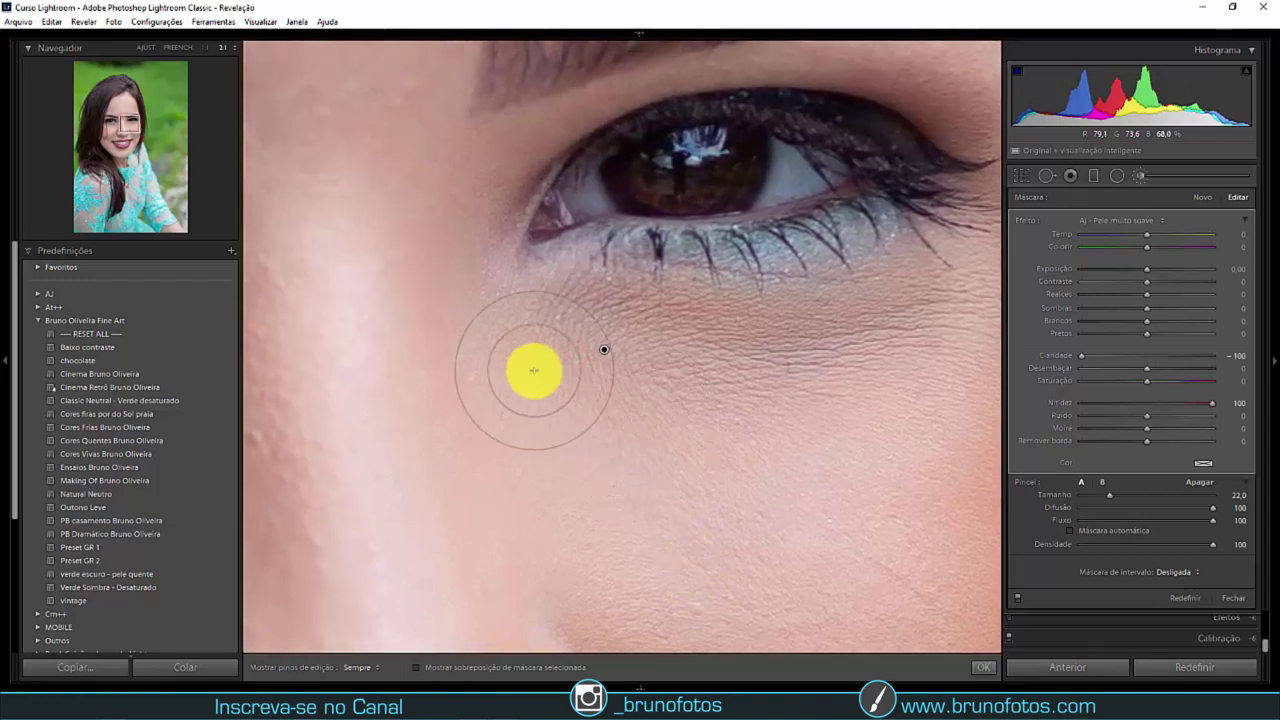
{"action": "left_click_drag", "start_coordinate": [500, 360], "coordinate": [574, 528]}
{"action": "left_click_drag", "start_coordinate": [489, 377], "coordinate": [538, 490]}
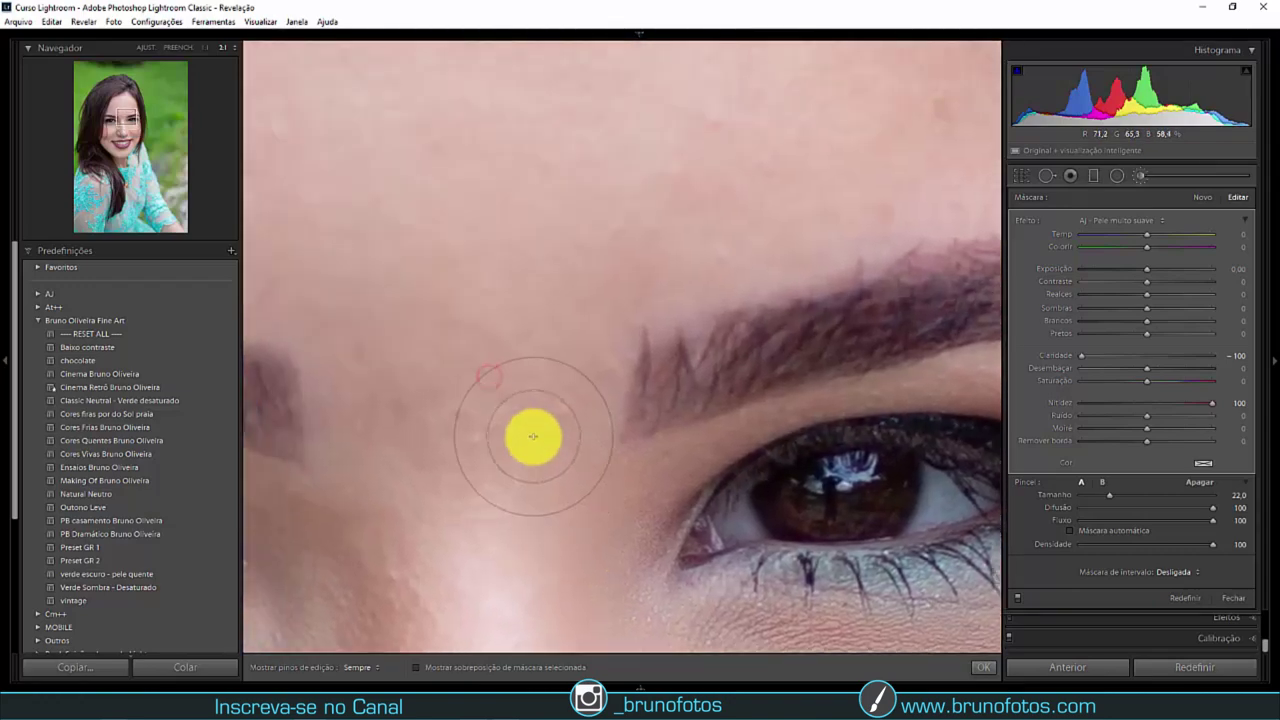
{"action": "key", "text": "z"}
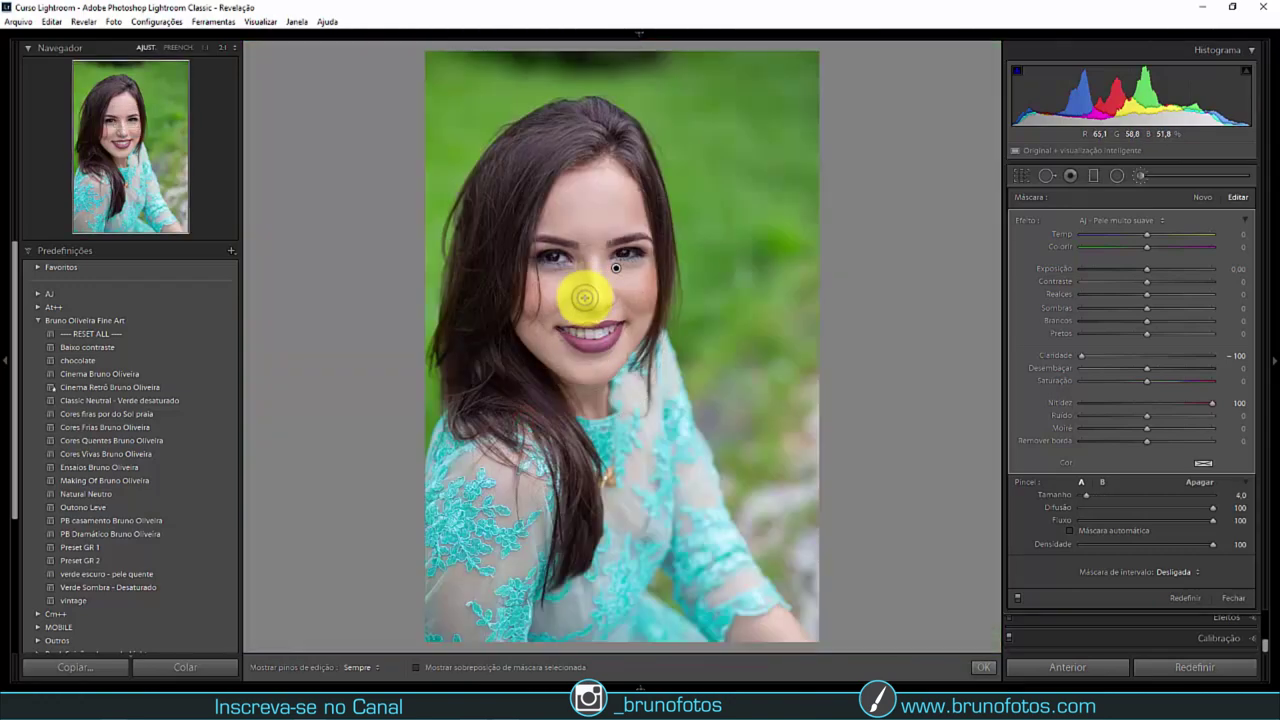
Paint the softening over the forehead, cheeks, mouth and nose skin.
{"action": "key", "text": "h"}
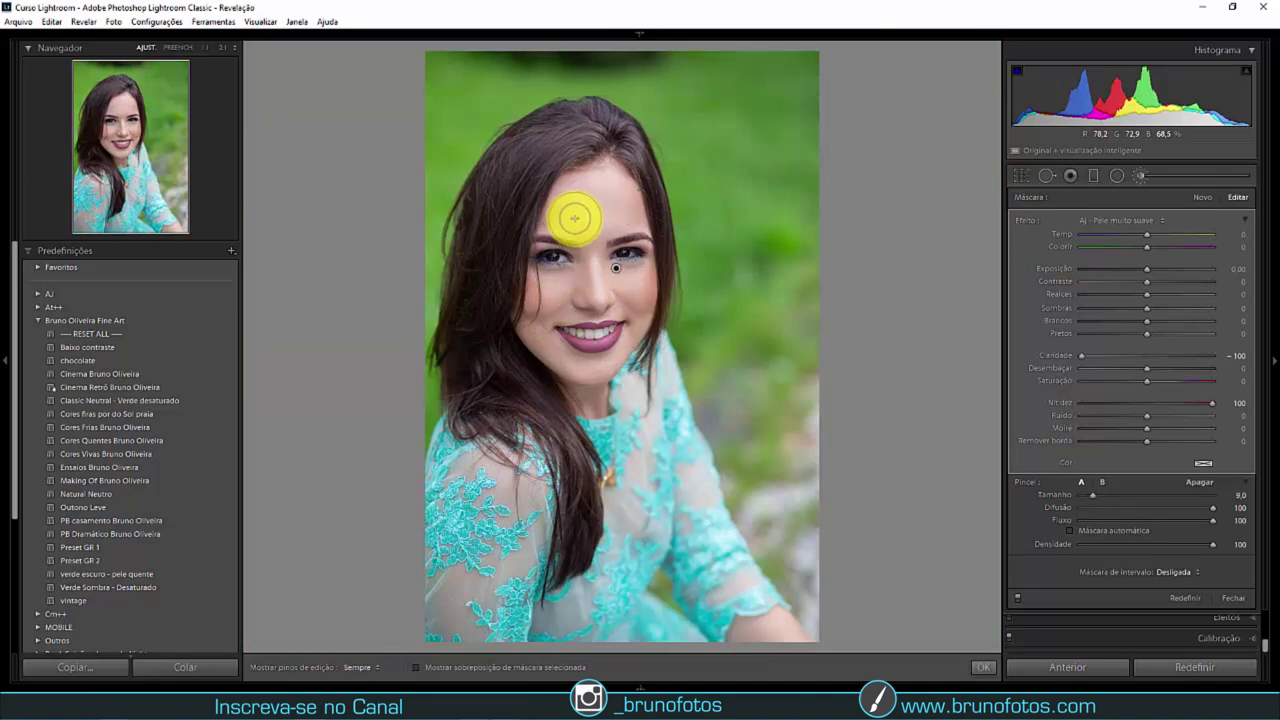
{"action": "left_click_drag", "start_coordinate": [577, 215], "coordinate": [571, 206]}
{"action": "scroll", "coordinate": [557, 300], "scroll_direction": "down", "scroll_amount": 4}
{"action": "mouse_move", "coordinate": [557, 307]}
{"action": "left_mouse_down"}
{"action": "mouse_move", "coordinate": [537, 331]}
{"action": "mouse_move", "coordinate": [591, 366]}
{"action": "mouse_move", "coordinate": [634, 297]}
{"action": "mouse_move", "coordinate": [608, 282]}
{"action": "left_mouse_up"}
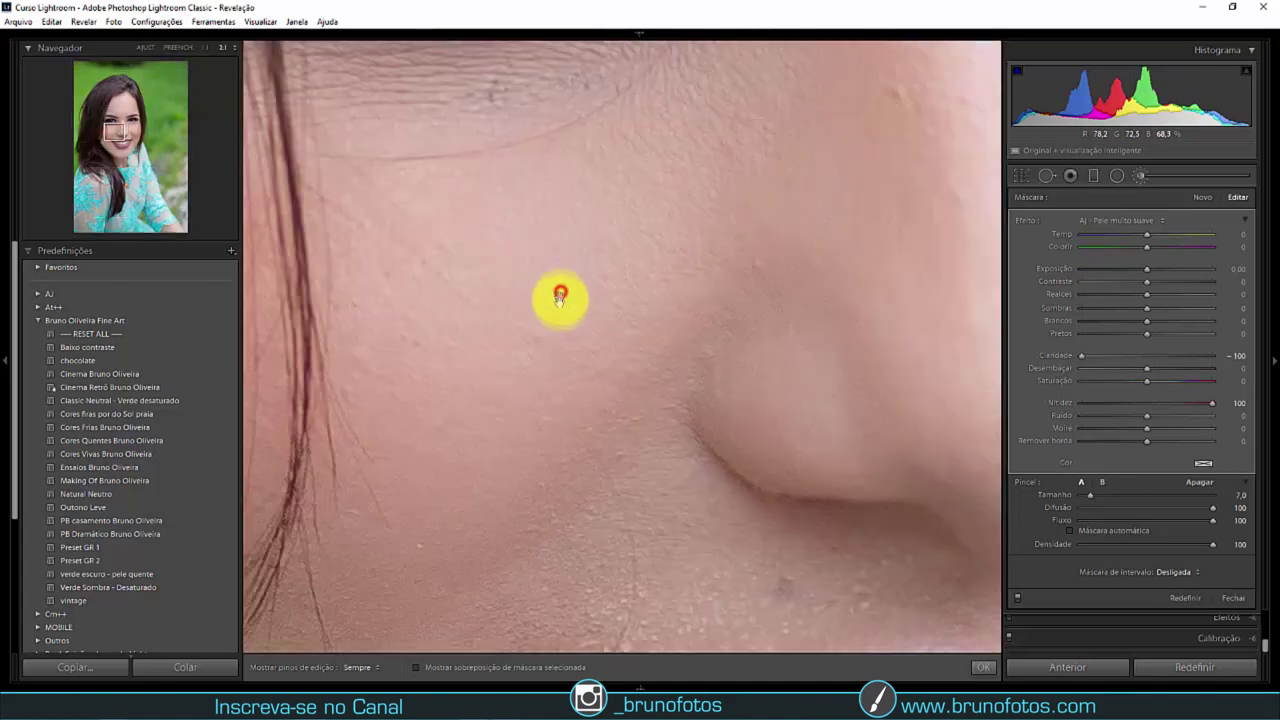
{"action": "left_click", "coordinate": [560, 297]}
{"action": "left_click_drag", "start_coordinate": [661, 243], "coordinate": [700, 471]}
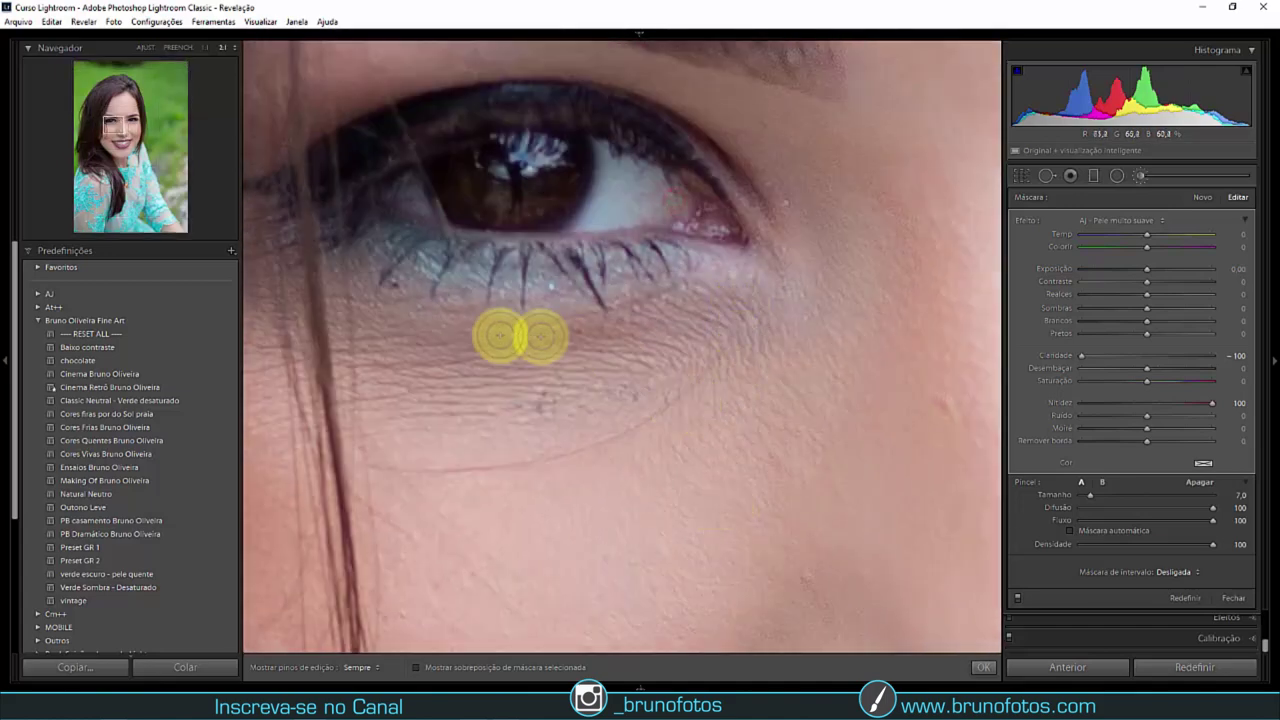
{"action": "left_click", "coordinate": [651, 409]}
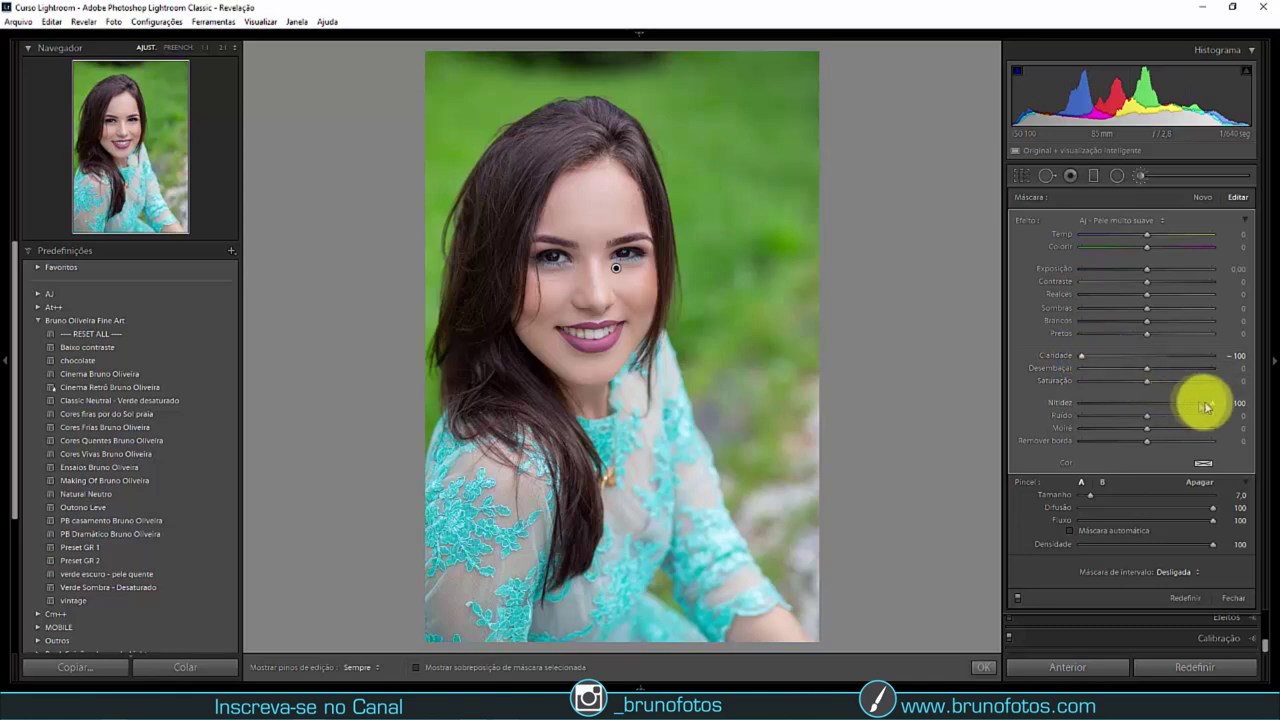
{"action": "left_click", "coordinate": [571, 286]}
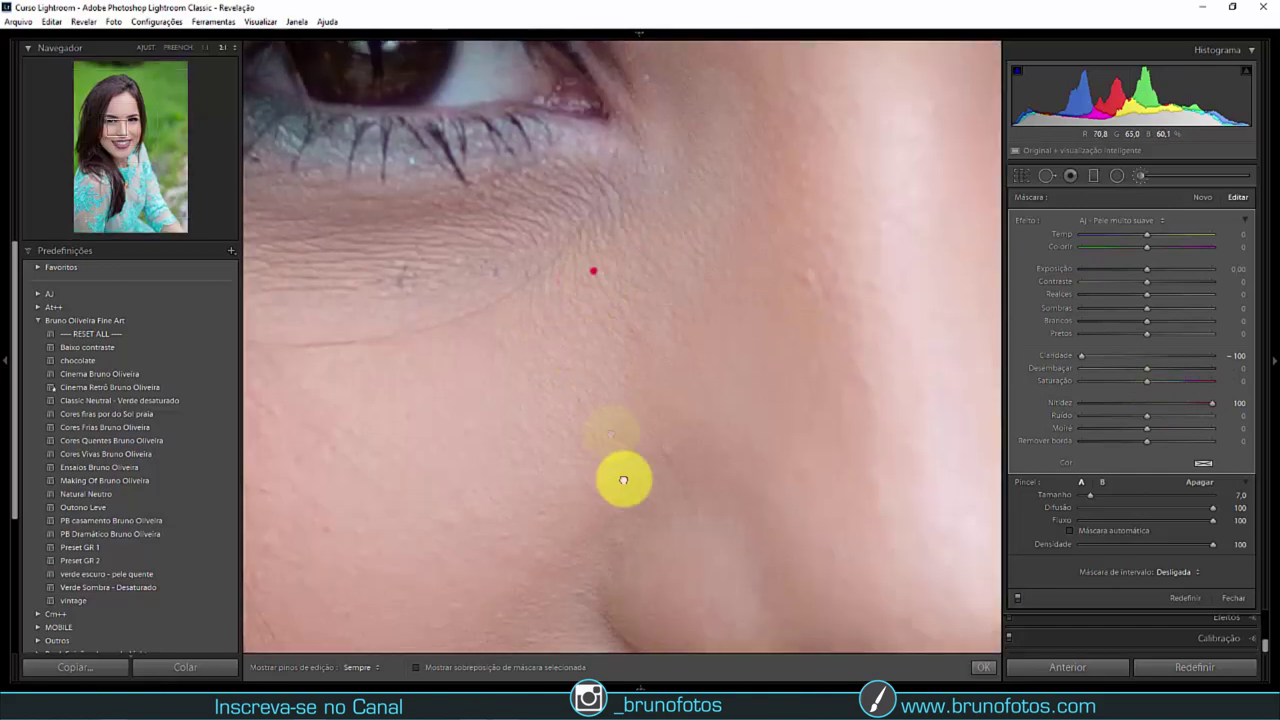
{"action": "scroll", "coordinate": [608, 434], "scroll_direction": "up", "scroll_amount": 3}
{"action": "scroll", "coordinate": [771, 346], "scroll_direction": "up", "scroll_amount": 2}
{"action": "left_click_drag", "start_coordinate": [1082, 356], "coordinate": [1114, 356]}
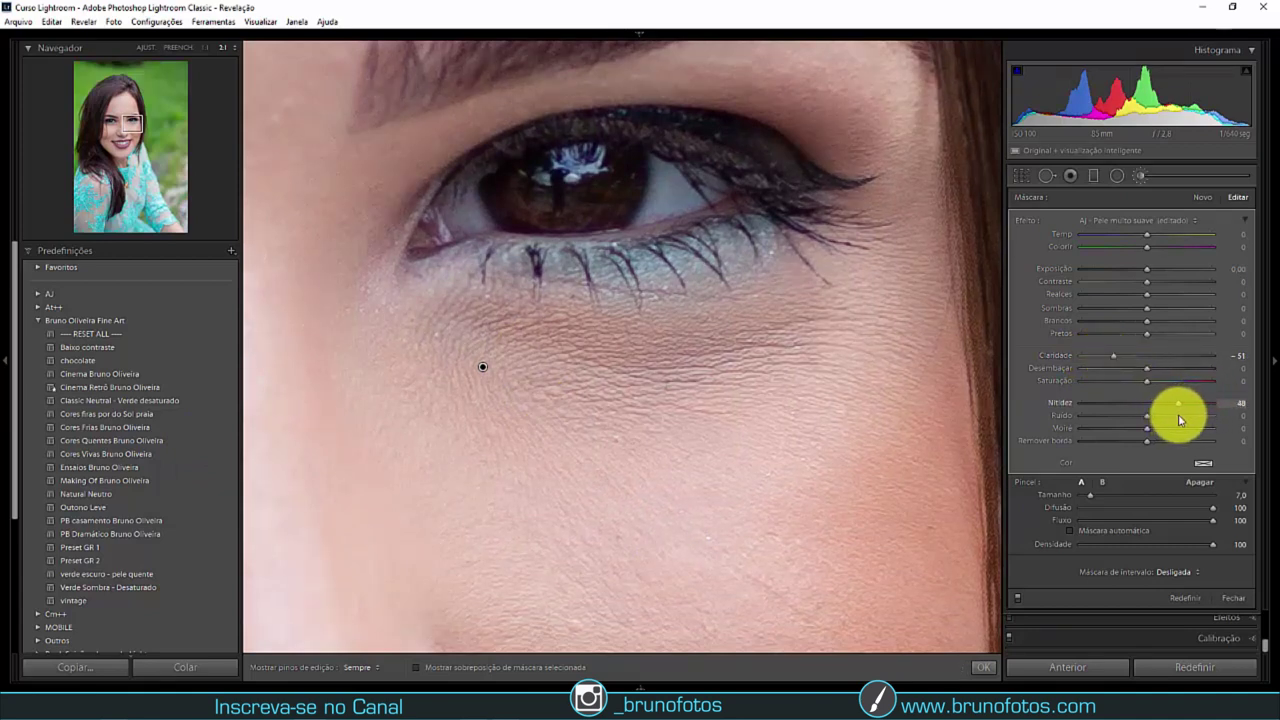
{"action": "left_click_drag", "start_coordinate": [1178, 414], "coordinate": [1177, 414]}
{"action": "key", "text": "z"}
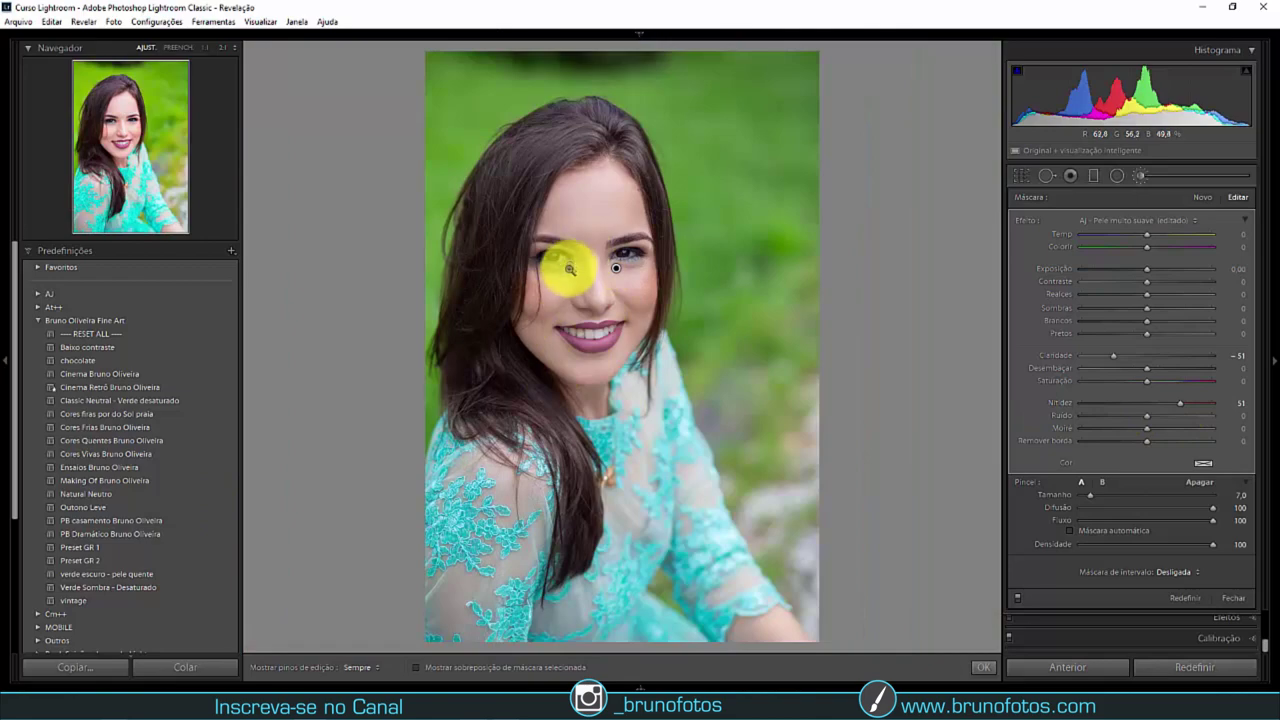
{"action": "left_click", "coordinate": [569, 268]}
{"action": "left_click_drag", "start_coordinate": [640, 254], "coordinate": [480, 512]}
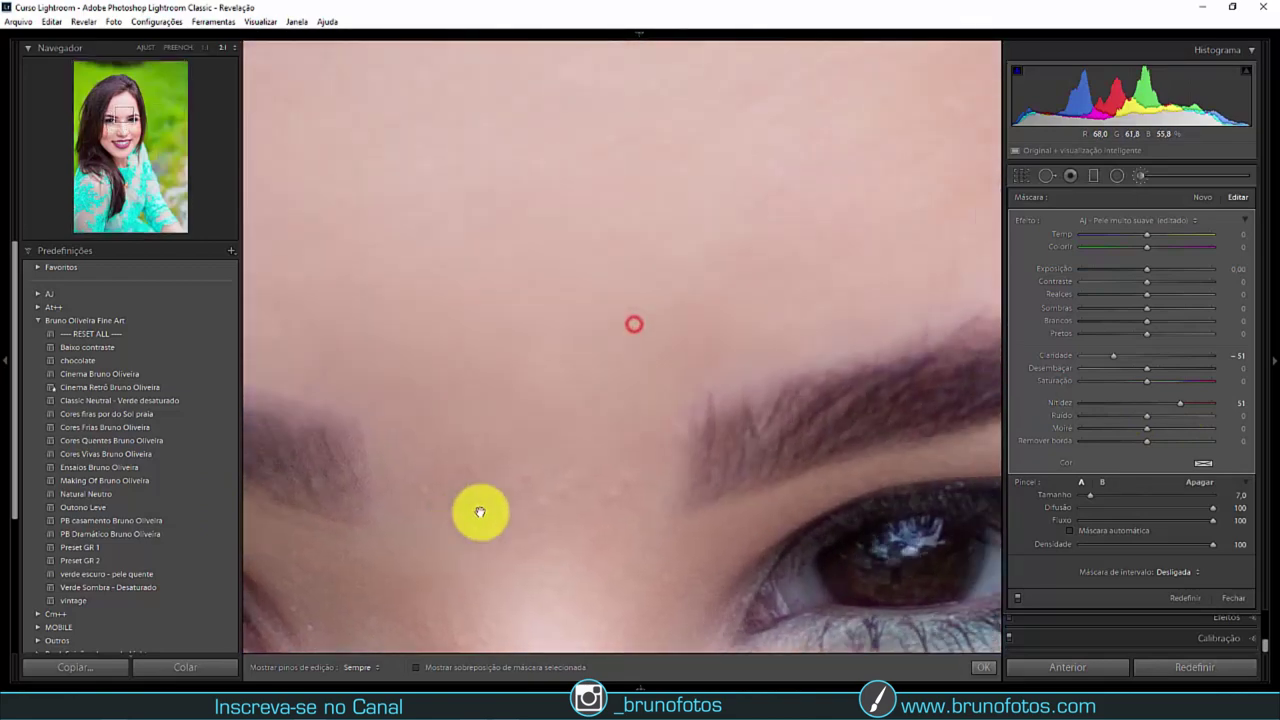
{"action": "left_click", "coordinate": [543, 400]}
{"action": "left_click_drag", "start_coordinate": [1110, 355], "coordinate": [1046, 368]}
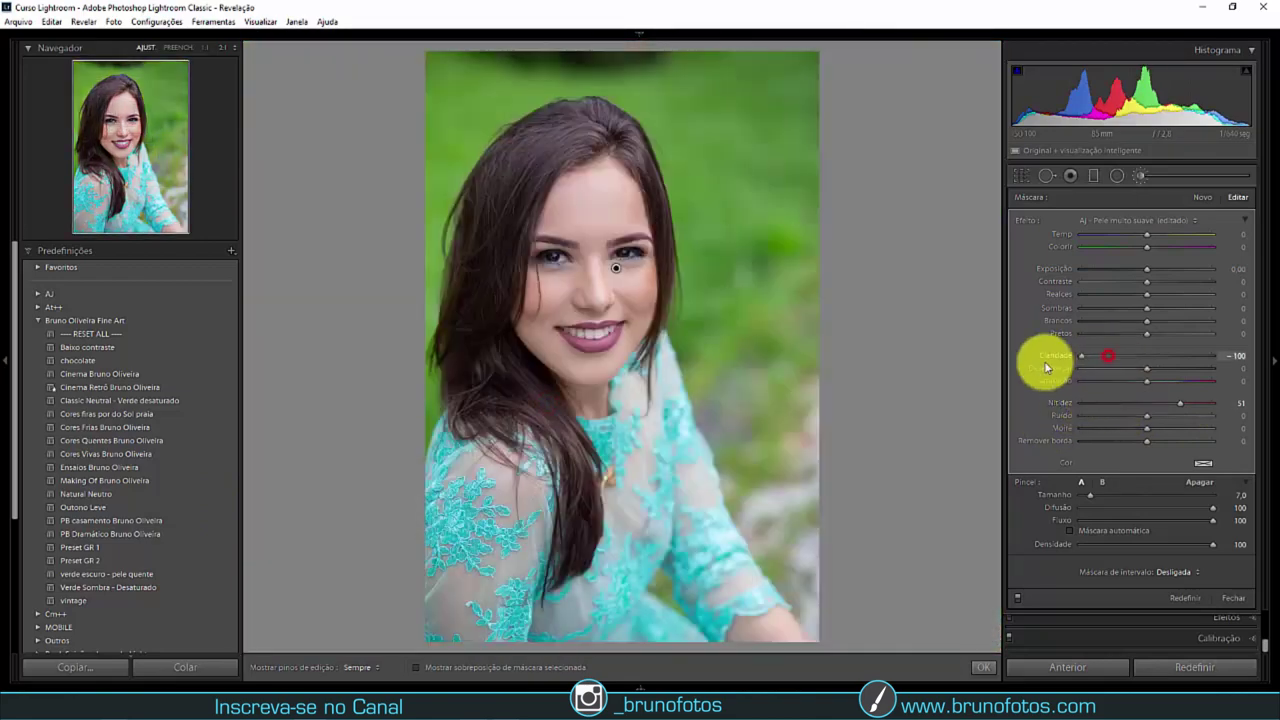
{"action": "left_click_drag", "start_coordinate": [1180, 403], "coordinate": [1229, 404]}
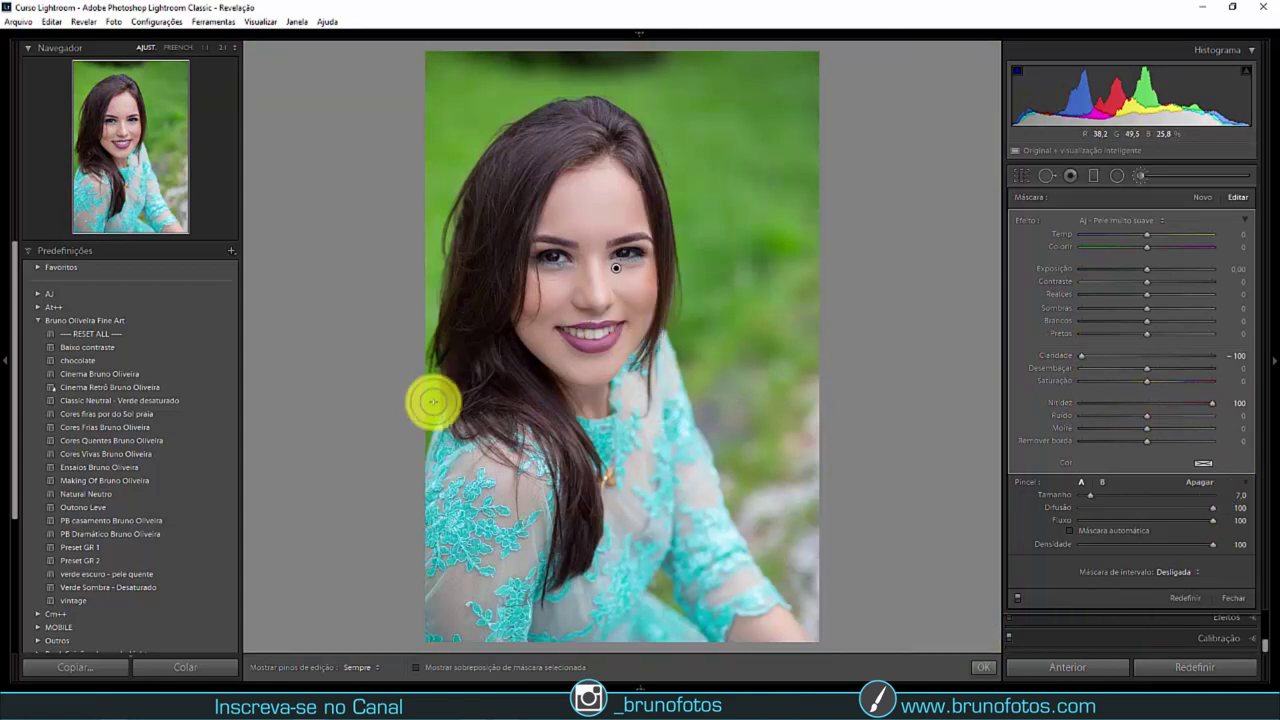
{"action": "key", "text": "o"}
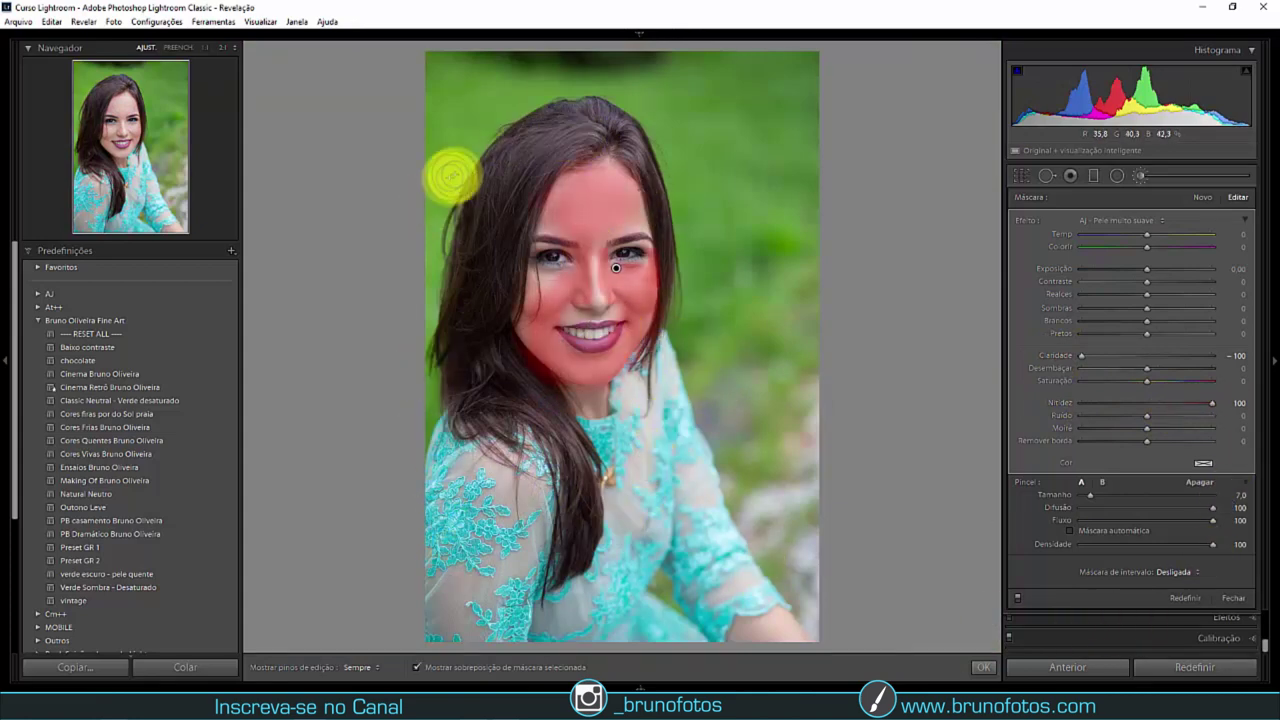
Zoom in and pan across the cheek, mouth and chin down to the jaw and neck.
{"action": "key", "text": "z"}
{"action": "mouse_move", "coordinate": [591, 283]}
{"action": "left_mouse_down"}
{"action": "mouse_move", "coordinate": [766, 451]}
{"action": "mouse_move", "coordinate": [713, 279]}
{"action": "left_mouse_up"}
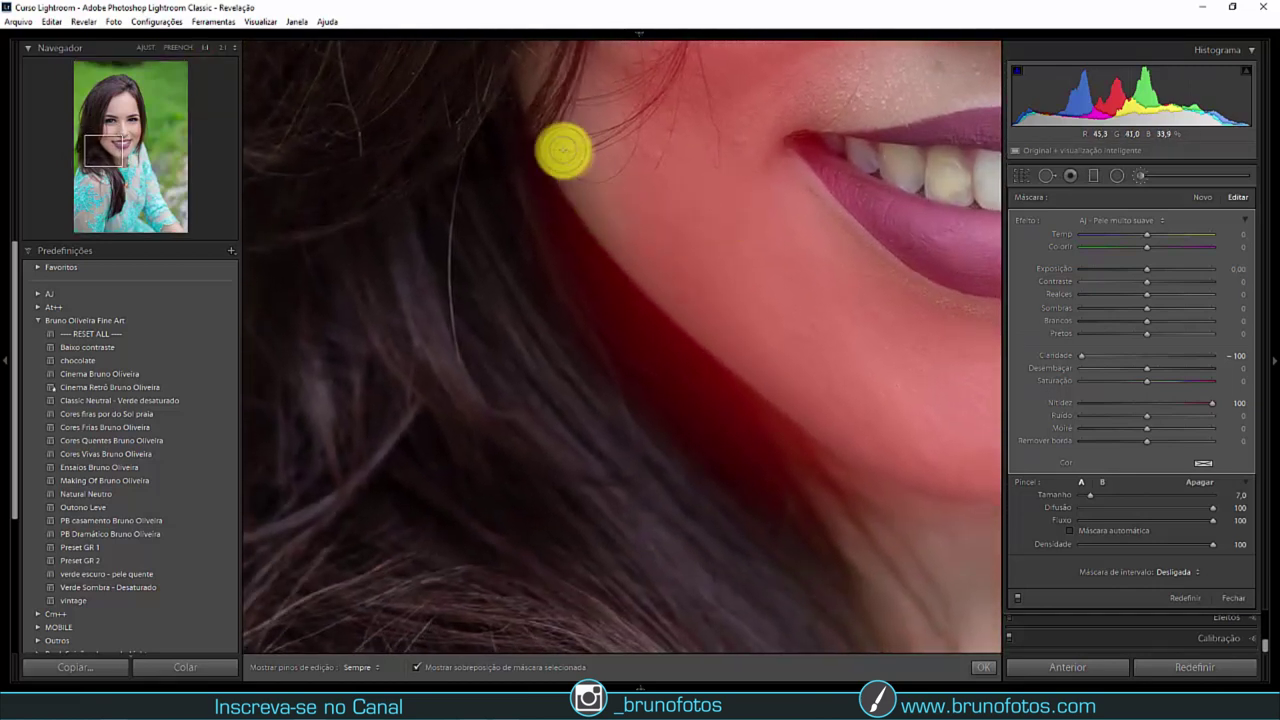
{"action": "left_click", "coordinate": [751, 374]}
{"action": "left_click", "coordinate": [578, 374]}
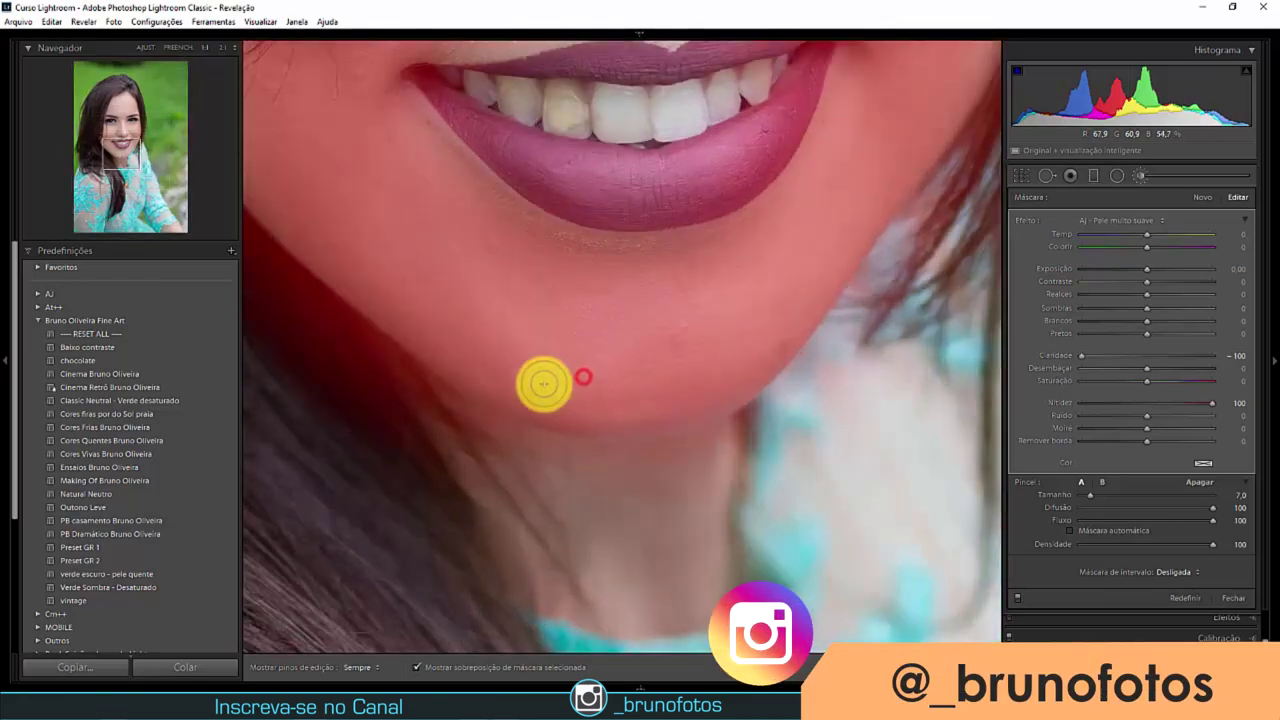
{"action": "left_click_drag", "start_coordinate": [543, 380], "coordinate": [668, 627]}
{"action": "left_click_drag", "start_coordinate": [623, 263], "coordinate": [463, 600]}
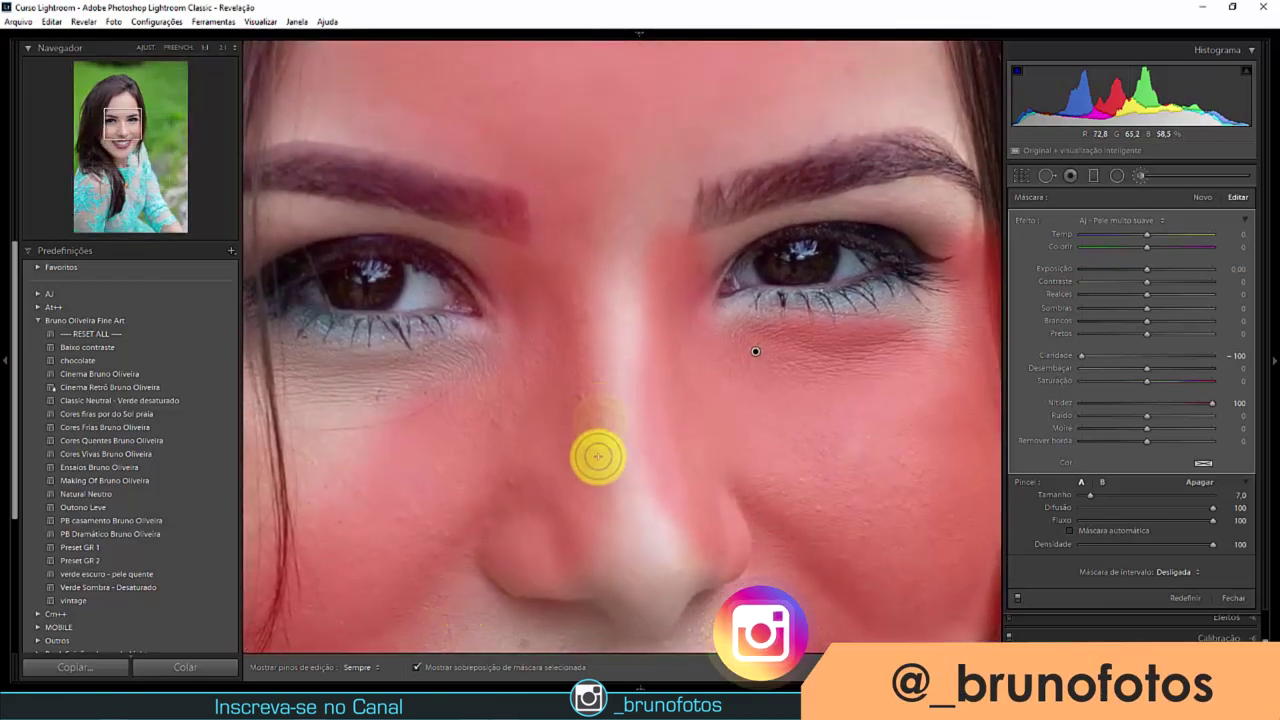
{"action": "left_click_drag", "start_coordinate": [553, 602], "coordinate": [458, 228]}
{"action": "scroll", "coordinate": [458, 228], "scroll_direction": "up", "scroll_amount": 3}
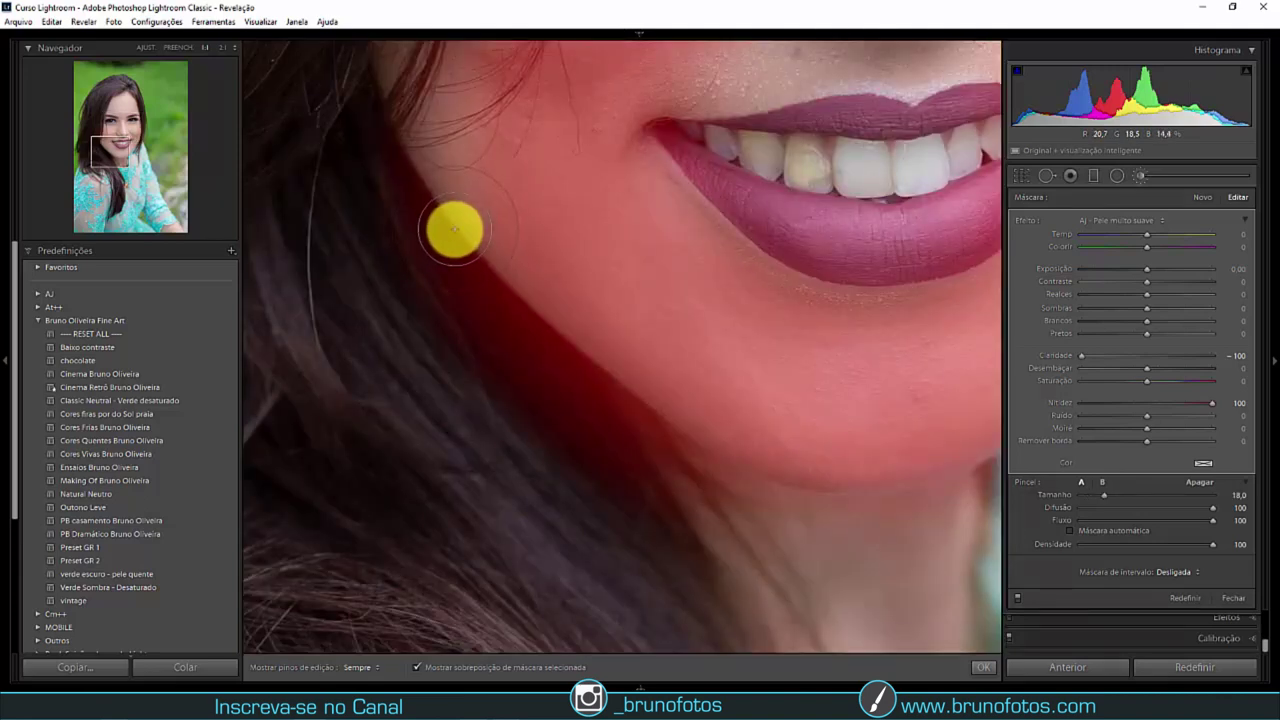
Erase the softening mask along the jawline toward the neck.
{"action": "left_click_drag", "start_coordinate": [434, 206], "coordinate": [780, 470]}
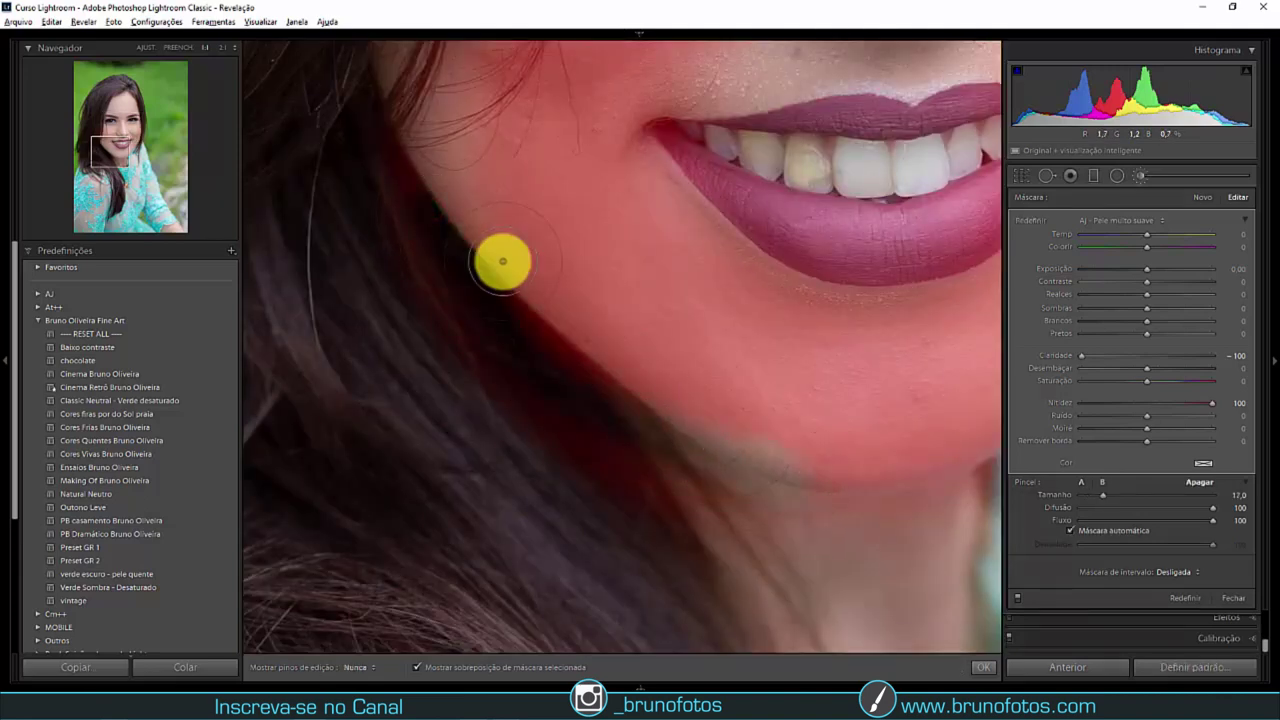
{"action": "left_click_drag", "start_coordinate": [503, 261], "coordinate": [600, 380]}
{"action": "left_click_drag", "start_coordinate": [403, 163], "coordinate": [900, 508]}
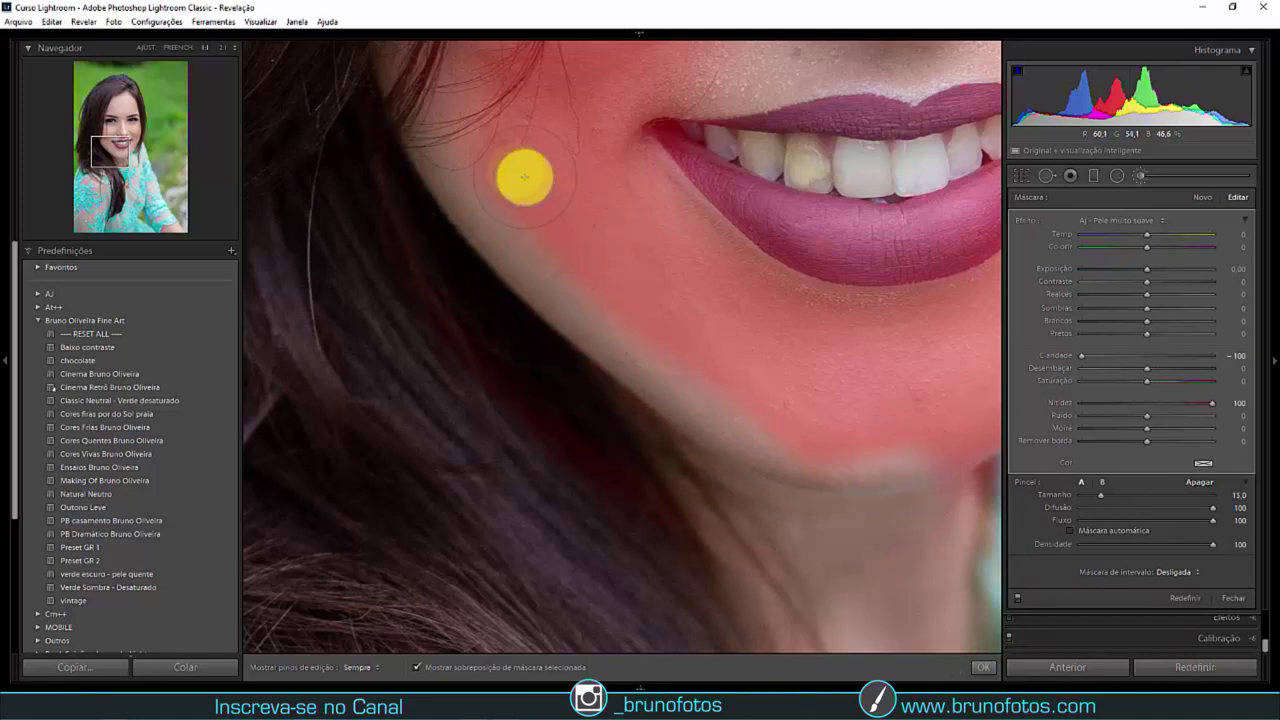
{"action": "left_click_drag", "start_coordinate": [524, 177], "coordinate": [891, 423]}
{"action": "key", "text": "h"}
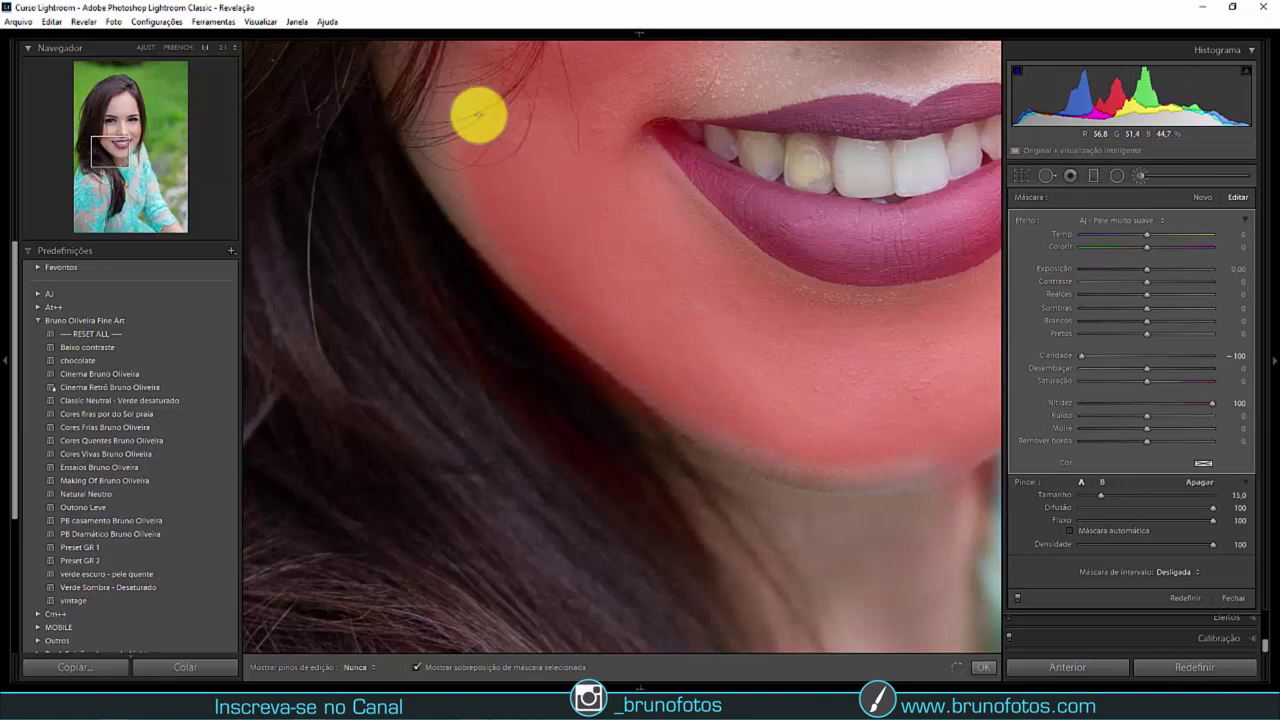
{"action": "left_click_drag", "start_coordinate": [429, 197], "coordinate": [700, 478]}
Erase the mask at the left lip corner and undo a stray stroke beside the nose.
{"action": "key", "text": "h"}
{"action": "left_click_drag", "start_coordinate": [743, 300], "coordinate": [509, 500]}
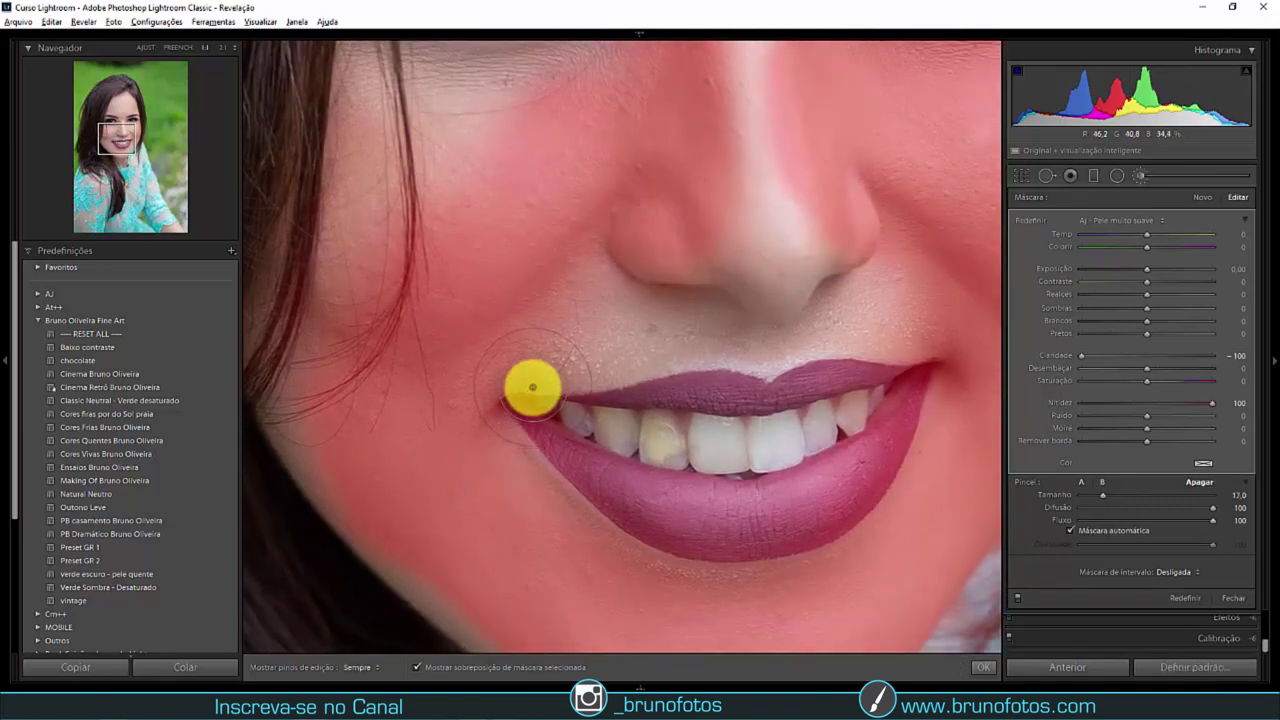
{"action": "left_click_drag", "start_coordinate": [532, 387], "coordinate": [566, 463]}
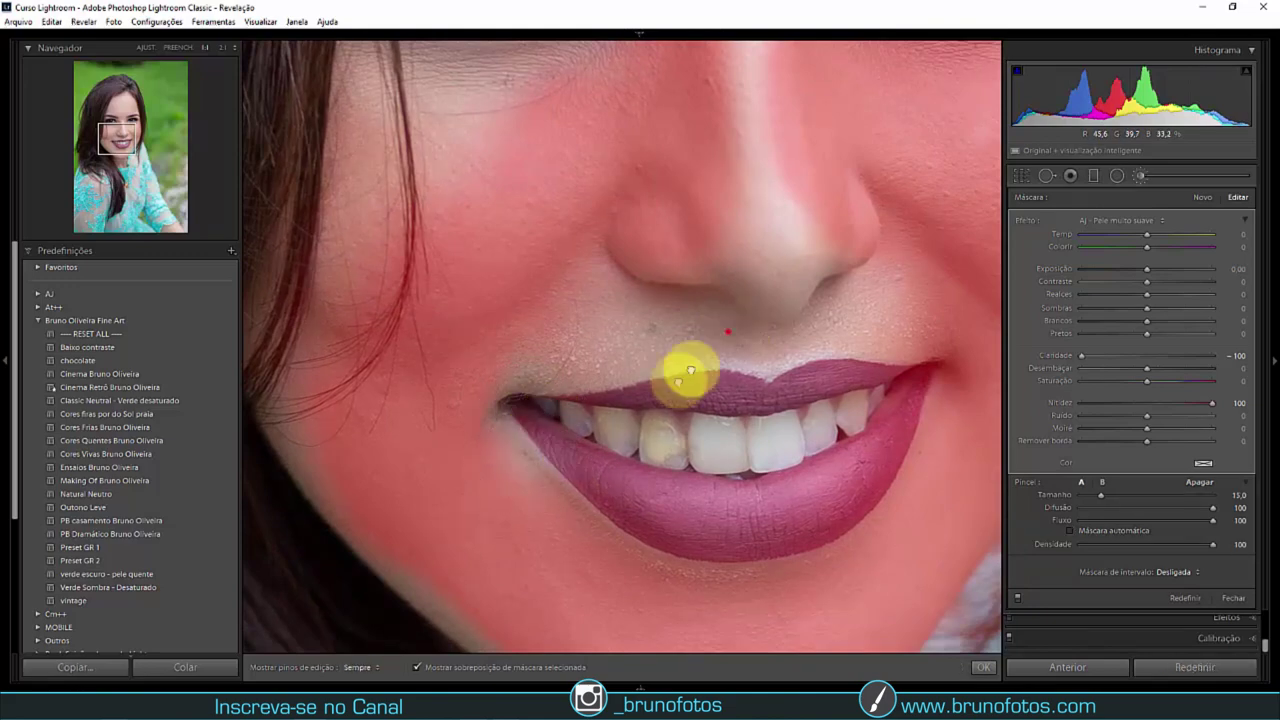
{"action": "key", "text": "h"}
{"action": "left_click_drag", "start_coordinate": [690, 372], "coordinate": [577, 480]}
{"action": "scroll", "coordinate": [546, 457], "scroll_direction": "down", "scroll_amount": 3}
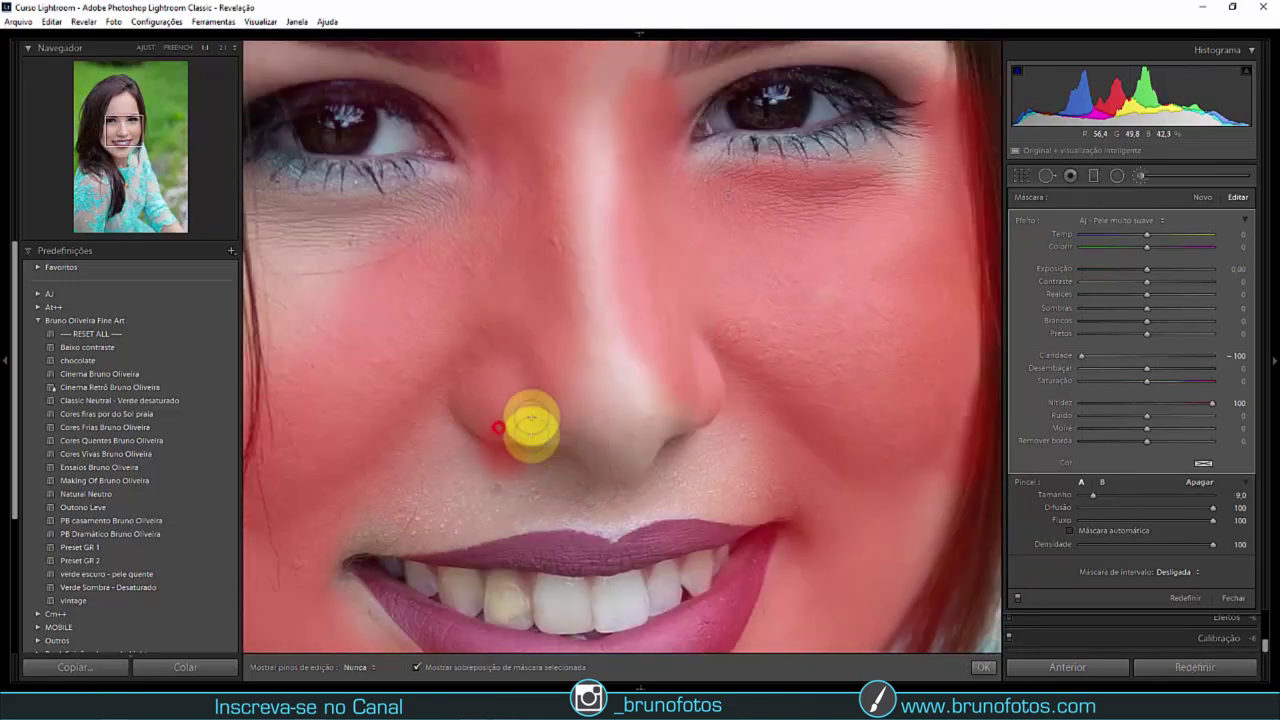
{"action": "left_click_drag", "start_coordinate": [531, 425], "coordinate": [660, 417]}
{"action": "key", "text": "ctrl+z"}
{"action": "key", "text": "h"}
{"action": "key", "text": "h"}
Refine the mask around the eyes and forehead at brush size 19, undoing a stray stroke.
{"action": "scroll", "coordinate": [424, 494], "scroll_direction": "up", "scroll_amount": 3}
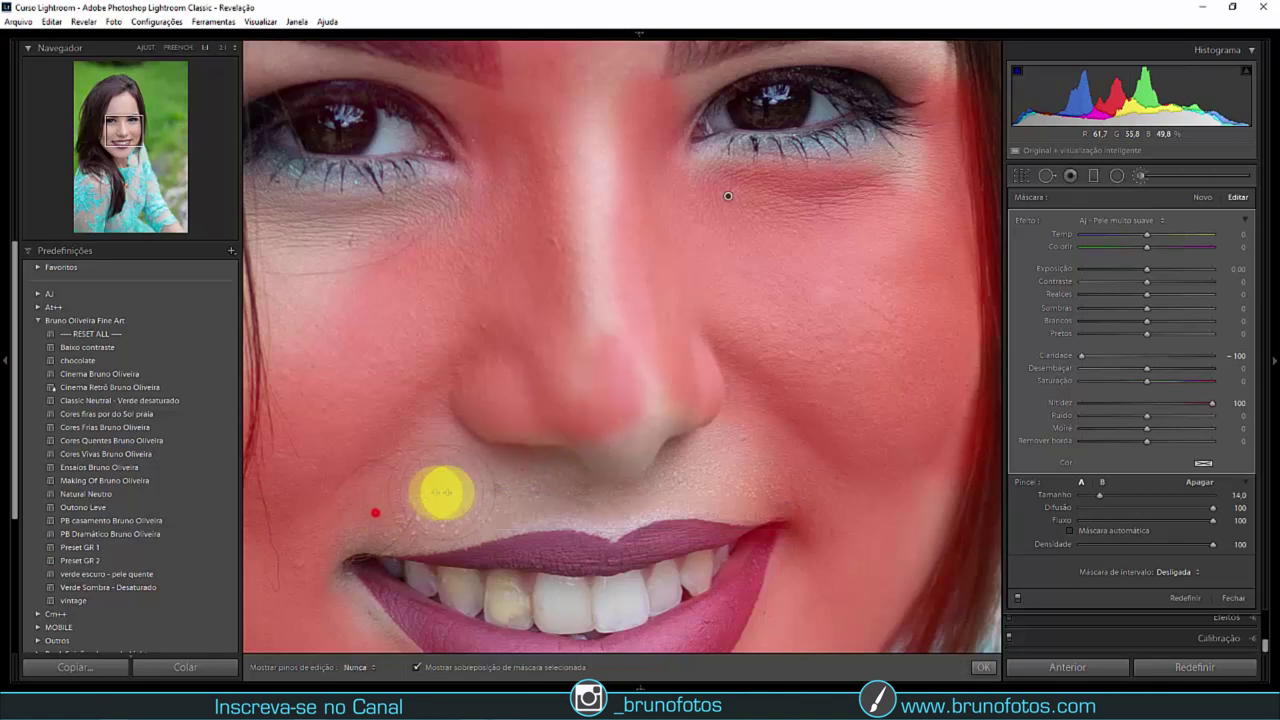
{"action": "scroll", "coordinate": [494, 503], "scroll_direction": "down", "scroll_amount": 3}
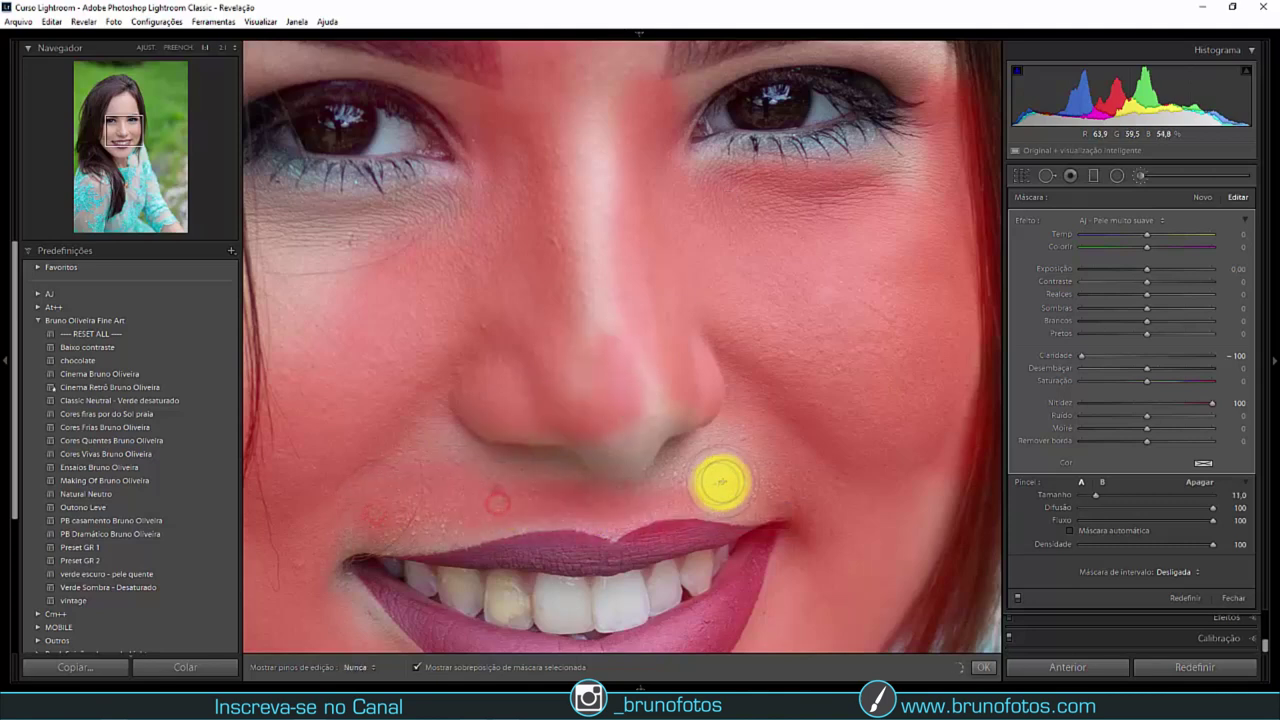
{"action": "key", "text": "h"}
{"action": "left_click_drag", "start_coordinate": [800, 371], "coordinate": [791, 580]}
{"action": "scroll", "coordinate": [600, 563], "scroll_direction": "up", "scroll_amount": 3}
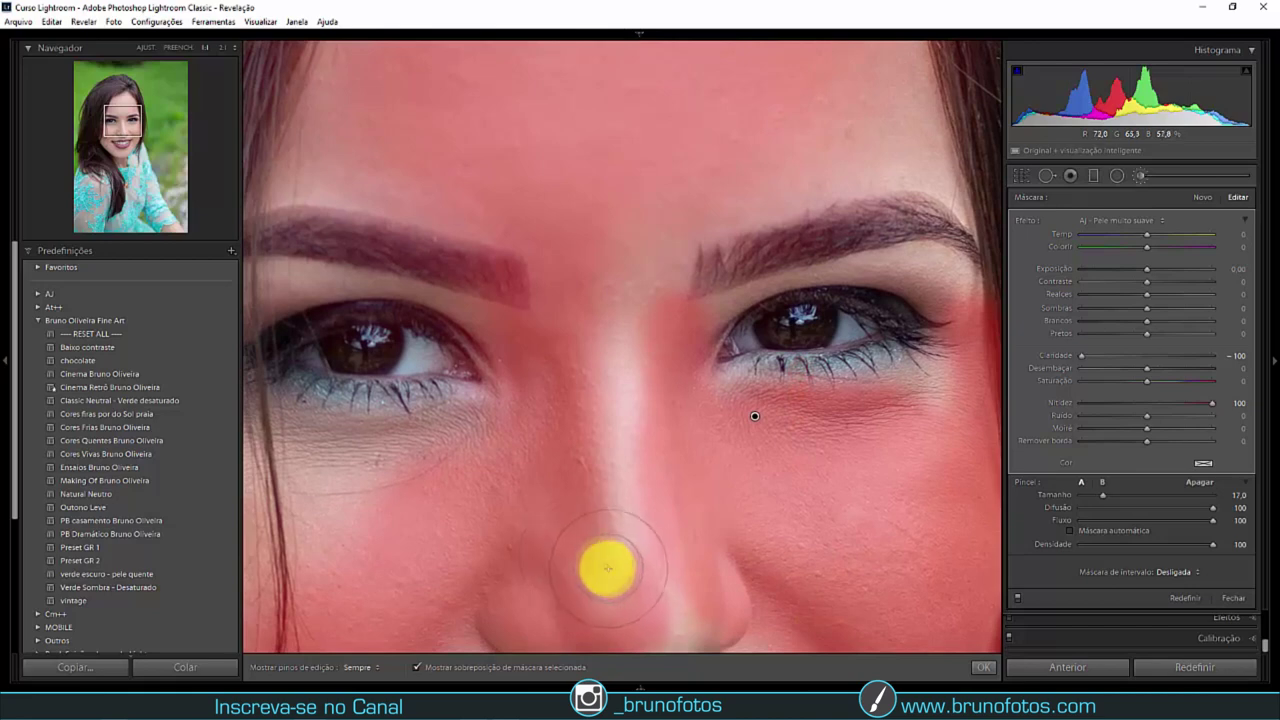
{"action": "key", "text": "h"}
{"action": "left_click_drag", "start_coordinate": [660, 218], "coordinate": [632, 365]}
{"action": "scroll", "coordinate": [632, 365], "scroll_direction": "up", "scroll_amount": 1}
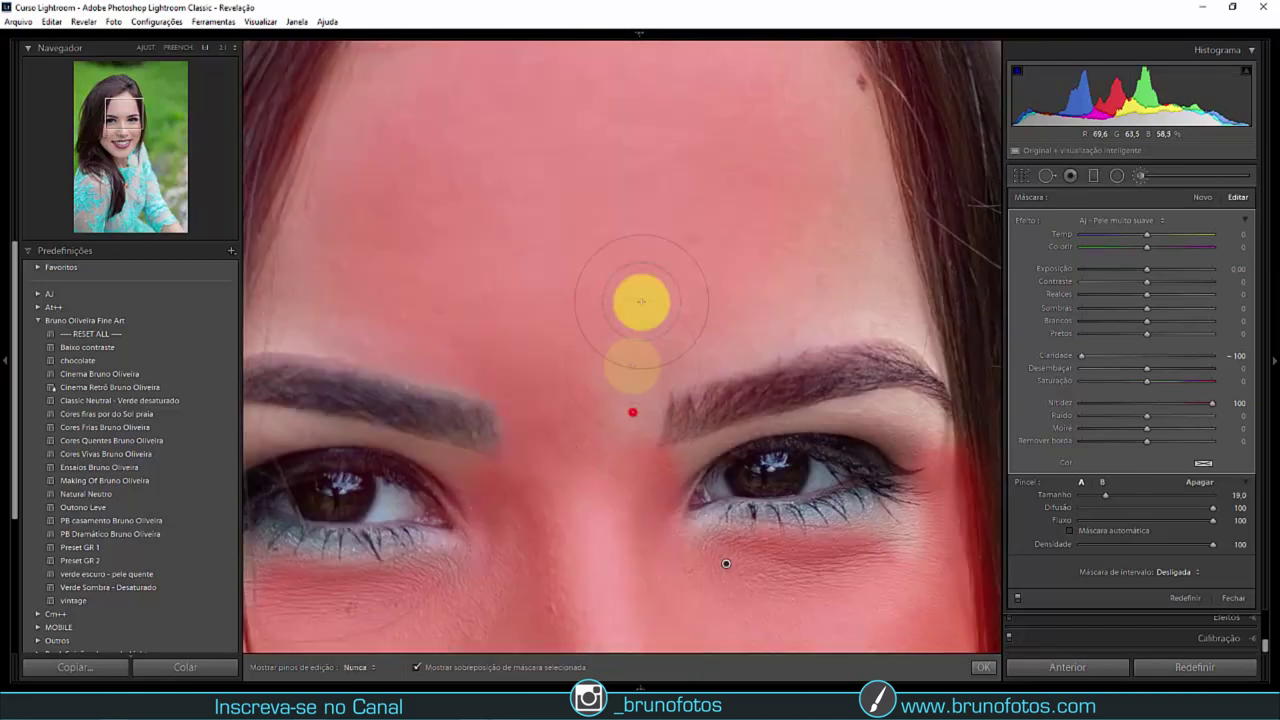
{"action": "key", "text": "h"}
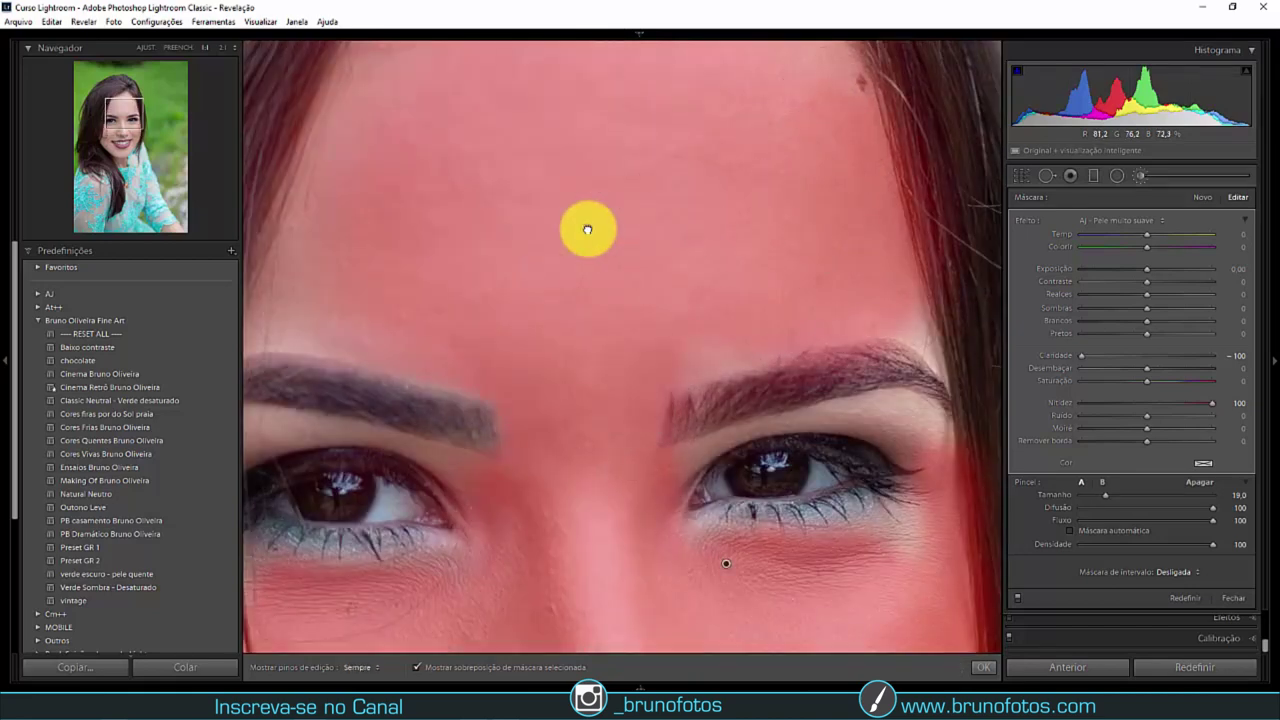
{"action": "key", "text": "ctrl+z"}
{"action": "scroll", "coordinate": [505, 440], "scroll_direction": "down", "scroll_amount": 2}
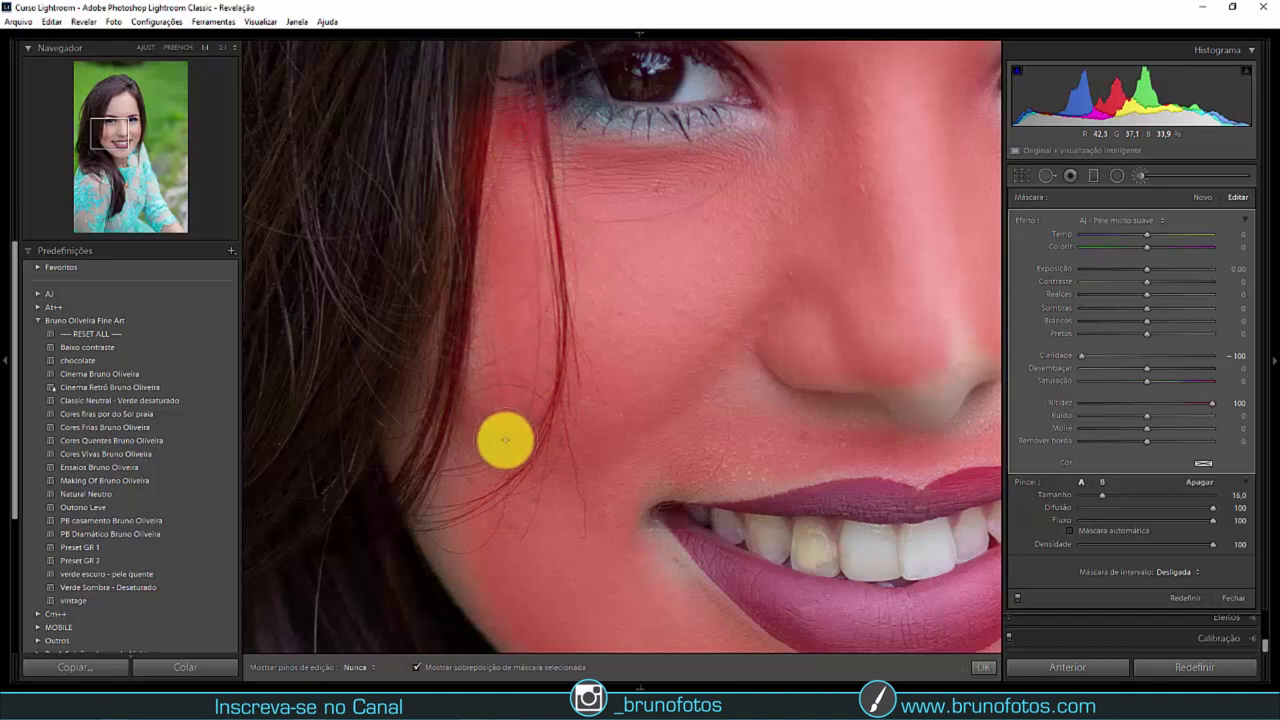
{"action": "key", "text": "ctrl+shift+z"}
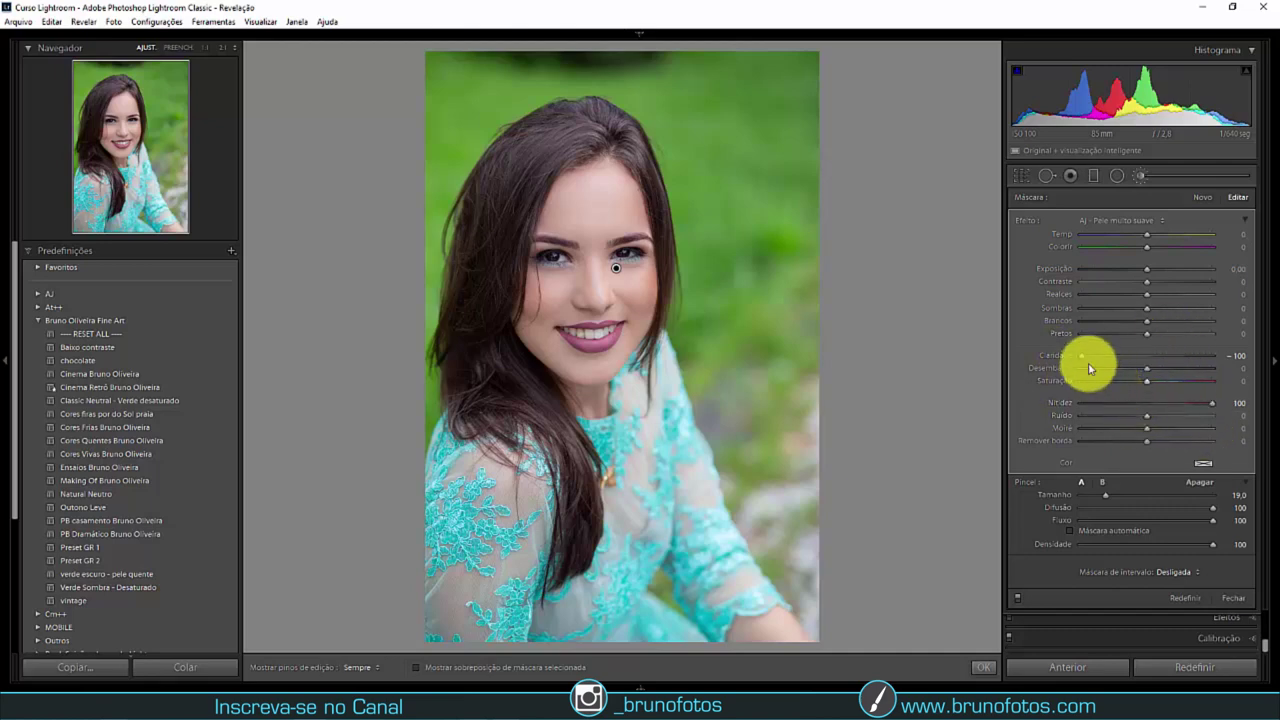
Ease the softening to Claridade about −52 and Nitidez 50, then close the brush panel.
{"action": "left_click_drag", "start_coordinate": [1081, 355], "coordinate": [1117, 364]}
{"action": "left_click", "coordinate": [1181, 404]}
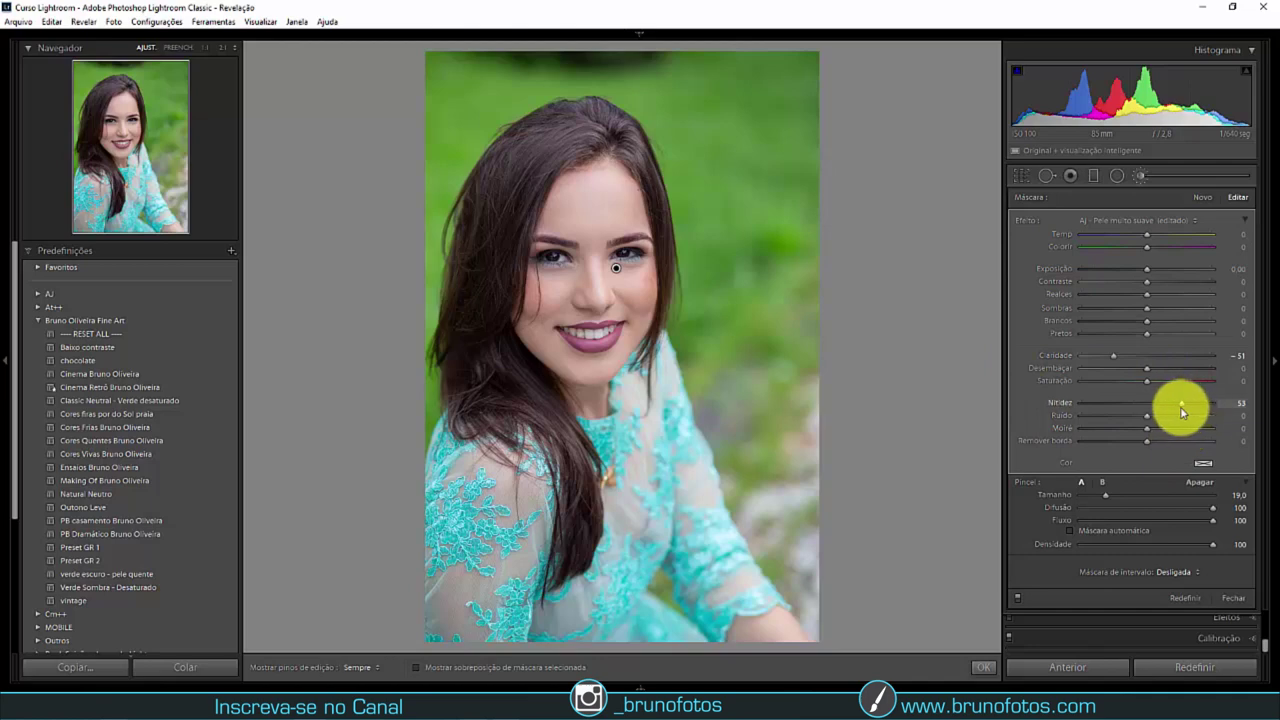
{"action": "left_click_drag", "start_coordinate": [1181, 411], "coordinate": [1185, 414]}
{"action": "left_click_drag", "start_coordinate": [1114, 357], "coordinate": [1117, 358]}
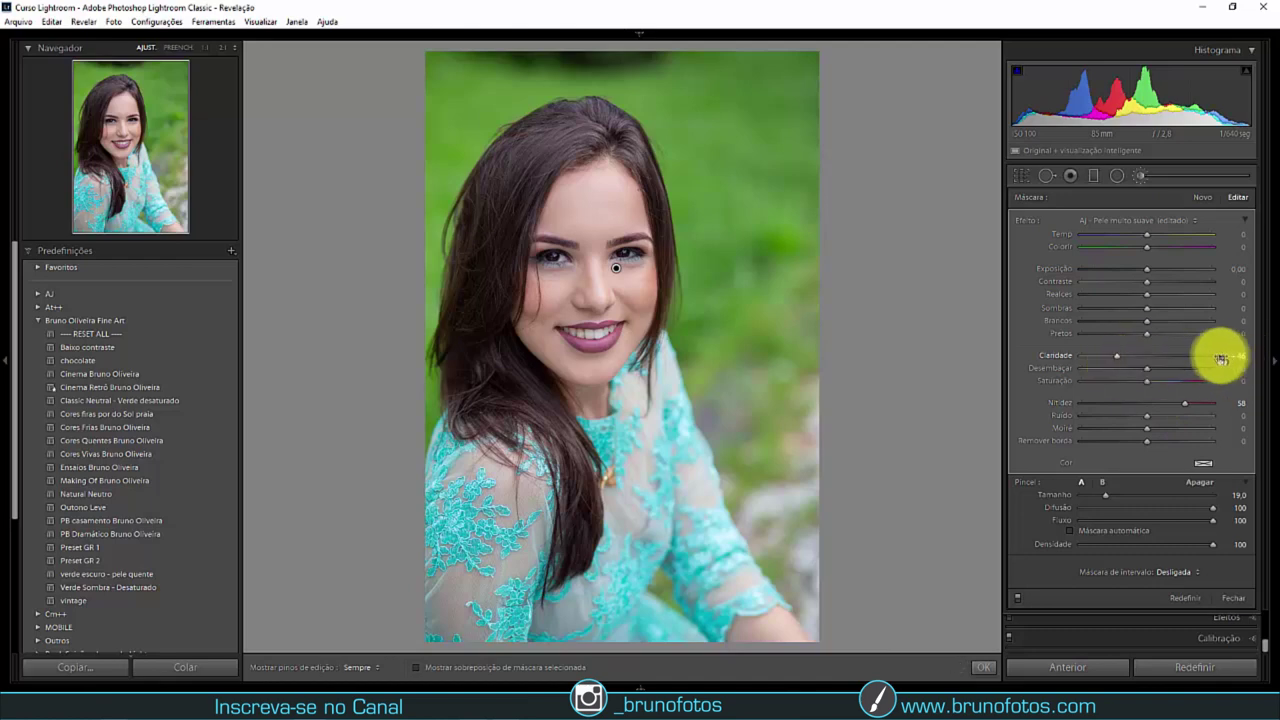
{"action": "left_click", "coordinate": [1238, 357]}
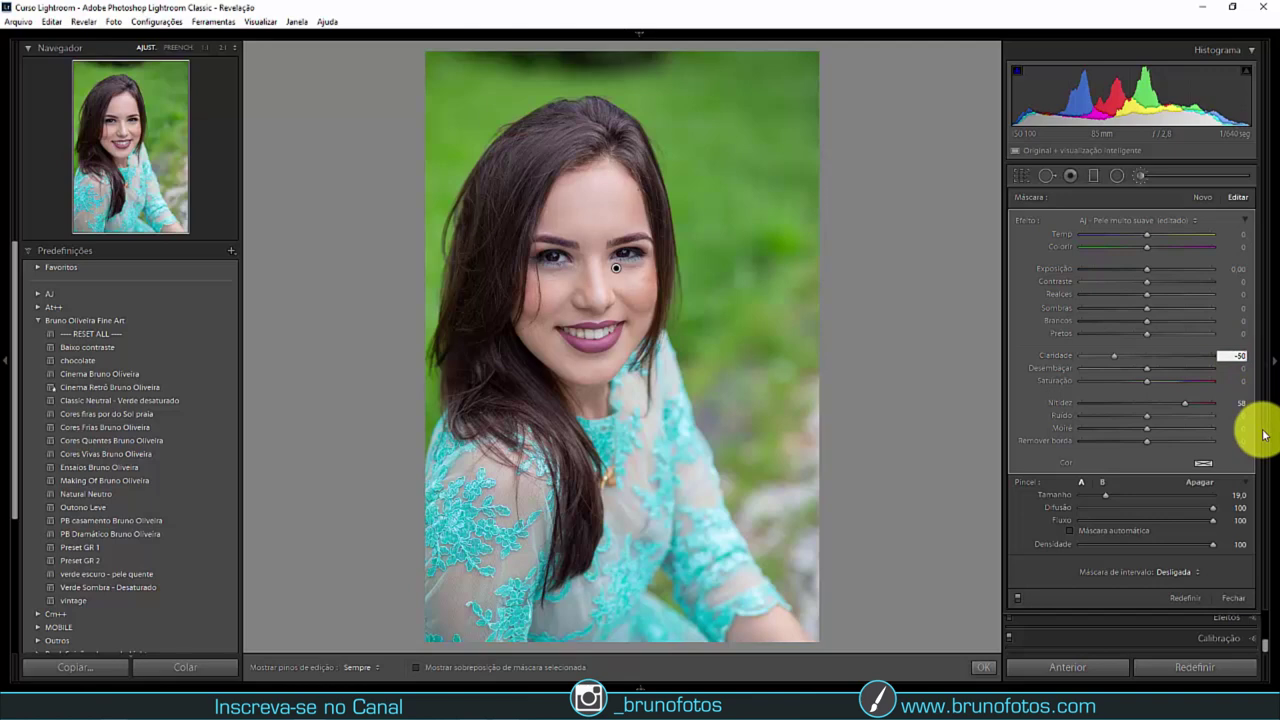
{"action": "left_click", "coordinate": [1240, 402]}
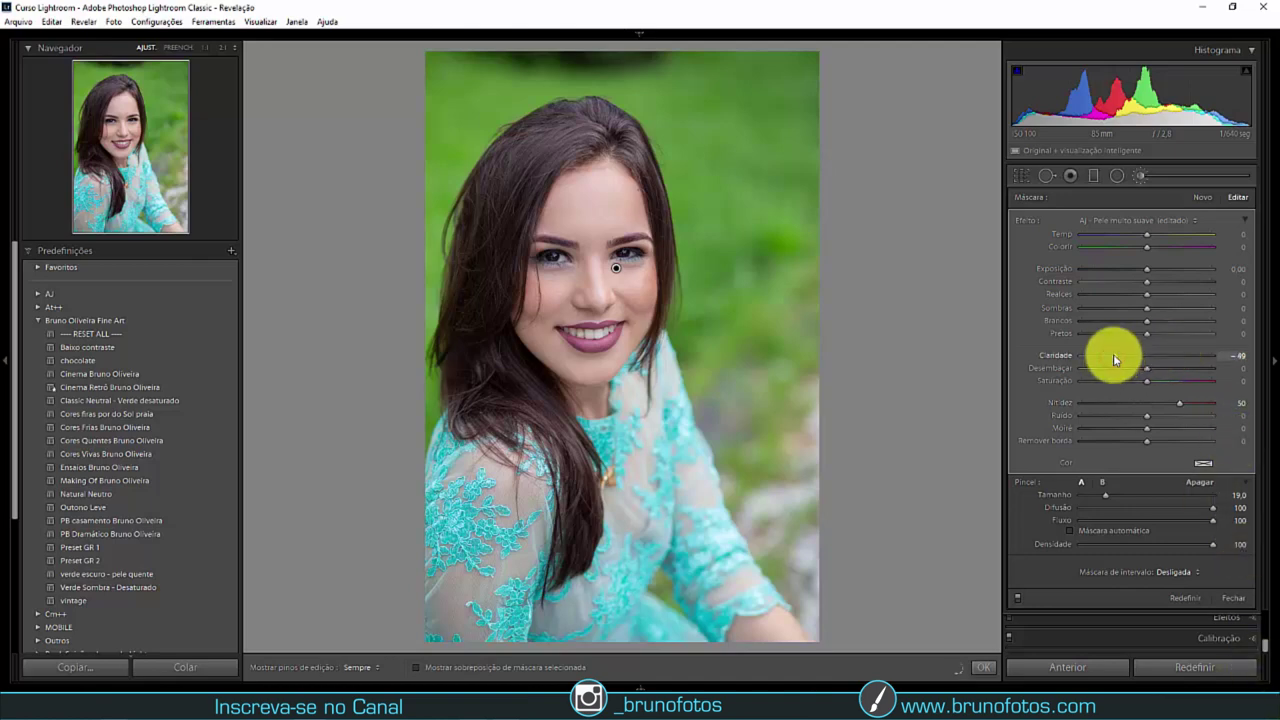
{"action": "left_click_drag", "start_coordinate": [1113, 354], "coordinate": [1111, 354]}
{"action": "key", "text": "k"}
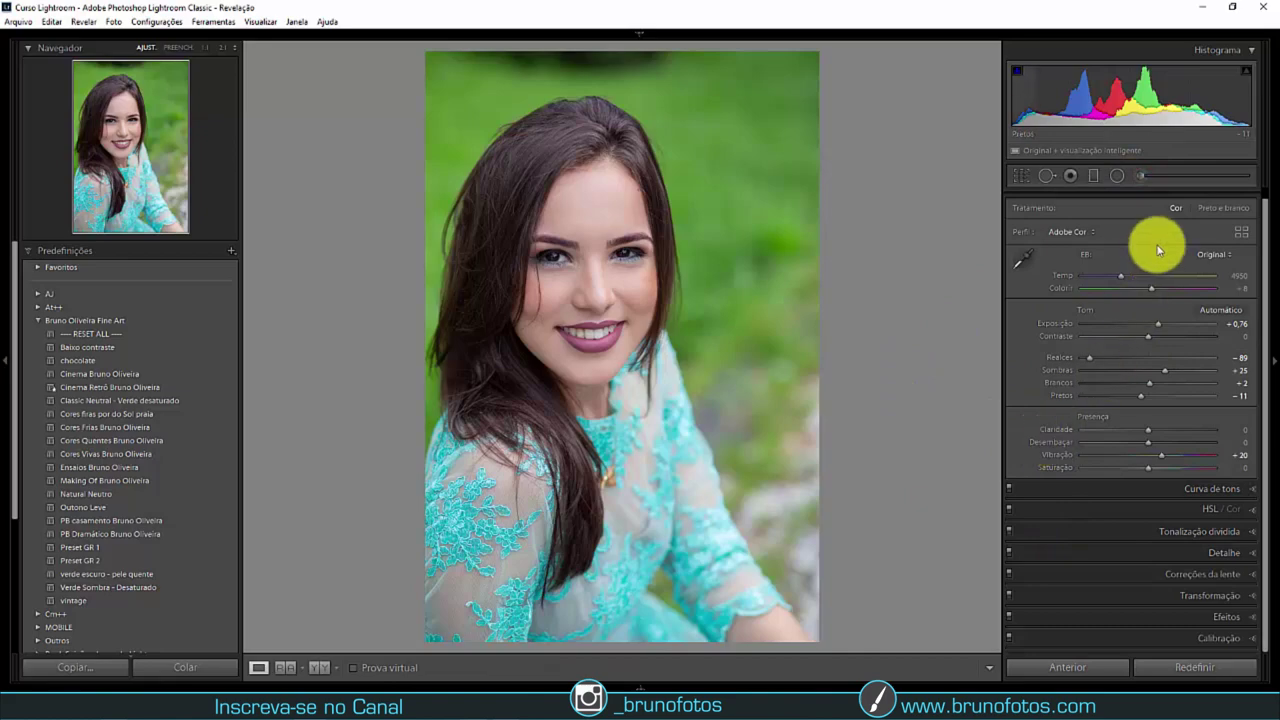
Reopen the Adjustment Brush and compare the softening at 1:1 with the effect off and on.
{"action": "left_click", "coordinate": [1140, 175]}
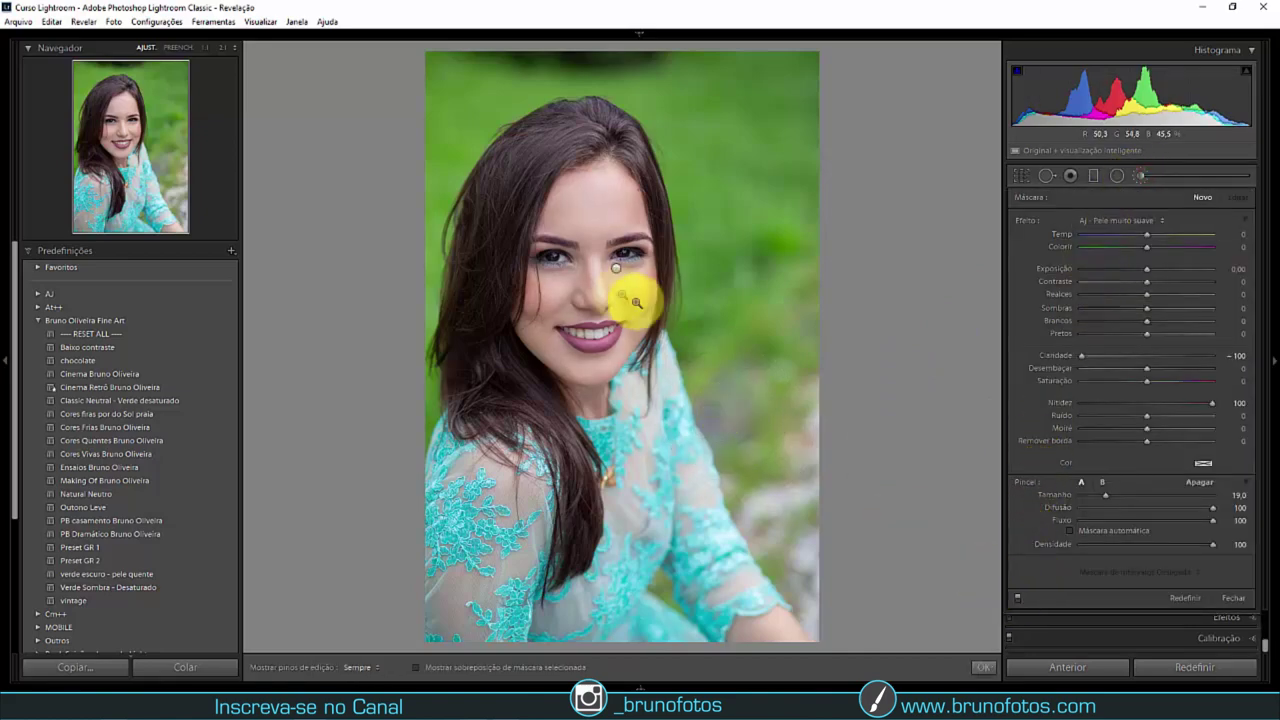
{"action": "left_click", "coordinate": [630, 298]}
{"action": "left_click_drag", "start_coordinate": [639, 313], "coordinate": [655, 472]}
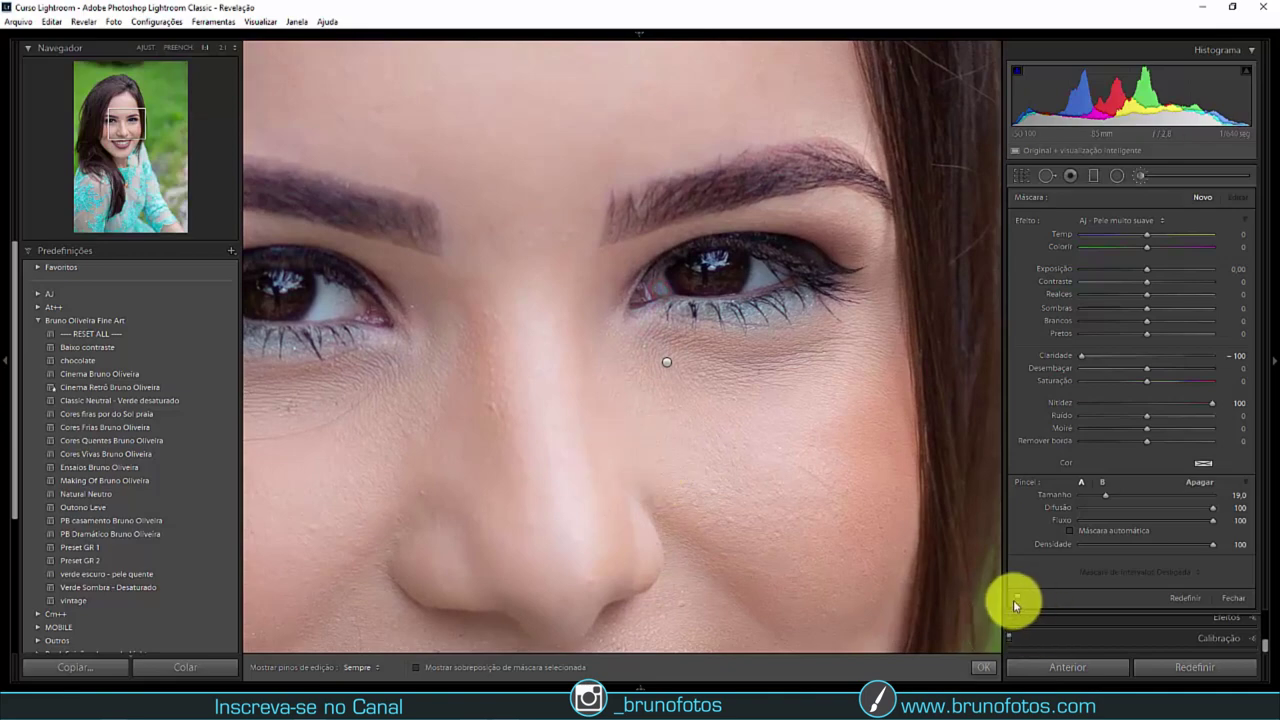
{"action": "left_click", "coordinate": [1017, 597]}
{"action": "left_click", "coordinate": [1017, 597]}
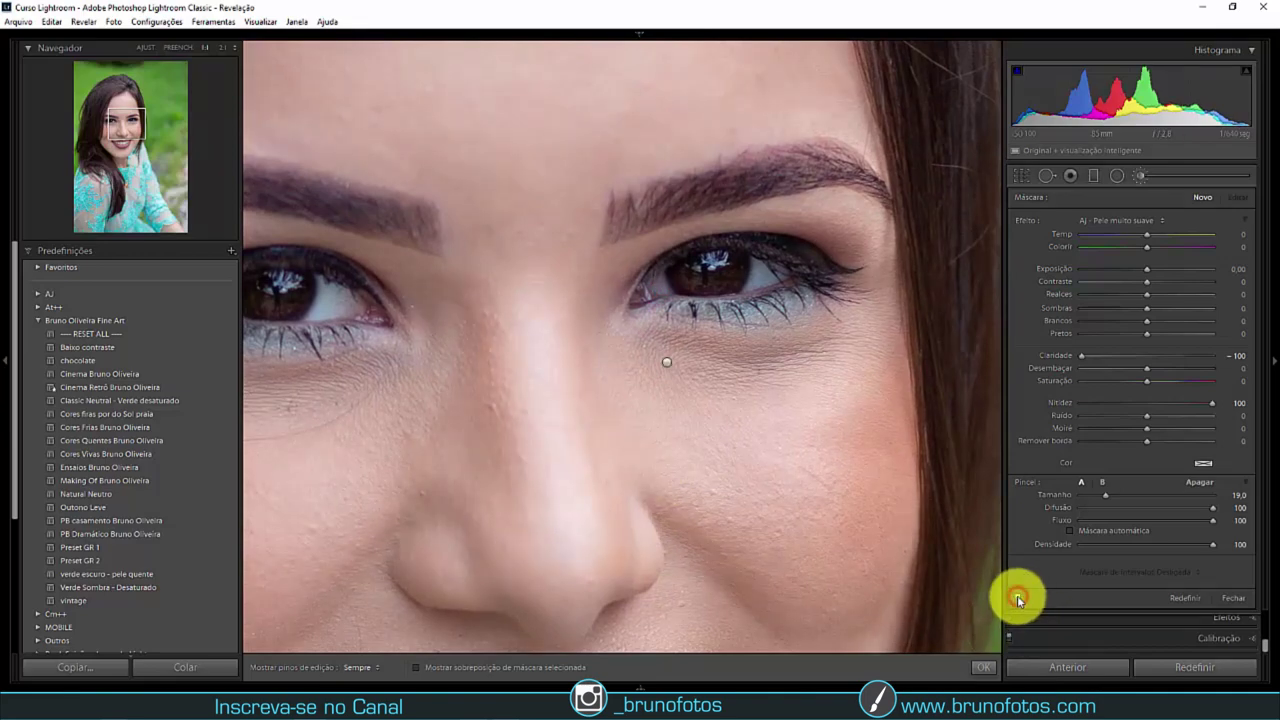
{"action": "left_click_drag", "start_coordinate": [517, 194], "coordinate": [580, 449]}
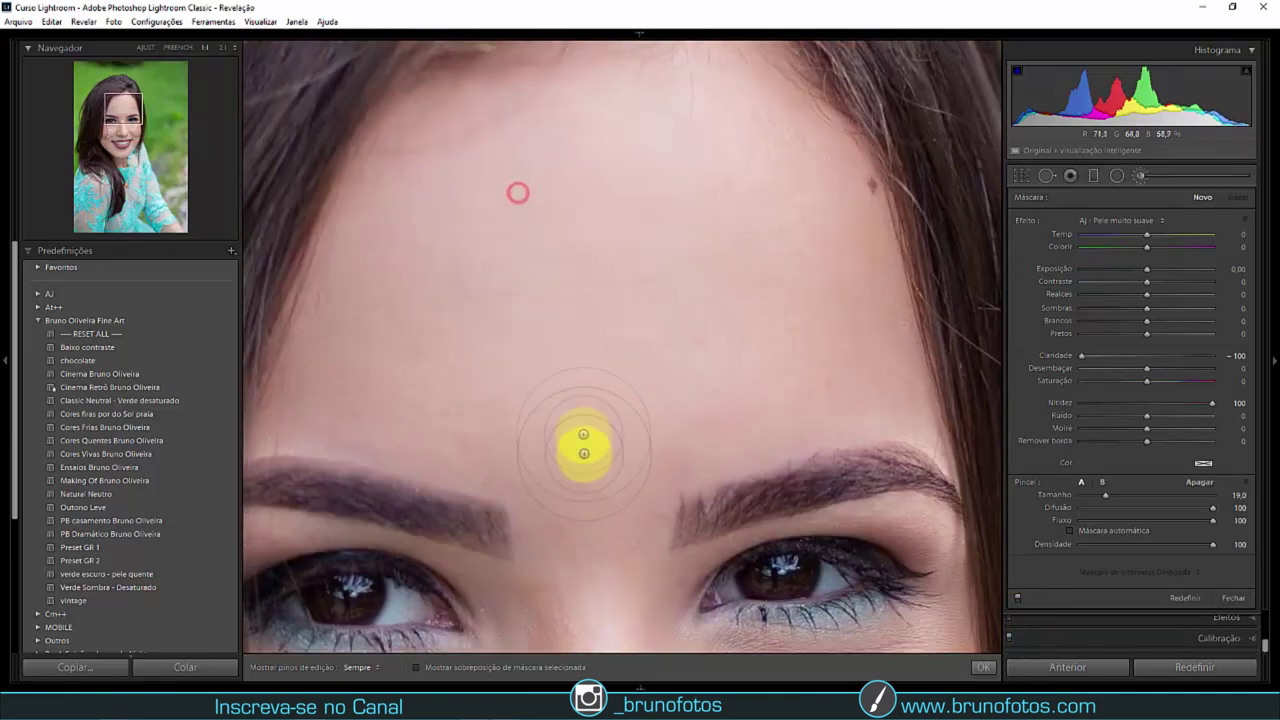
{"action": "key", "text": "z"}
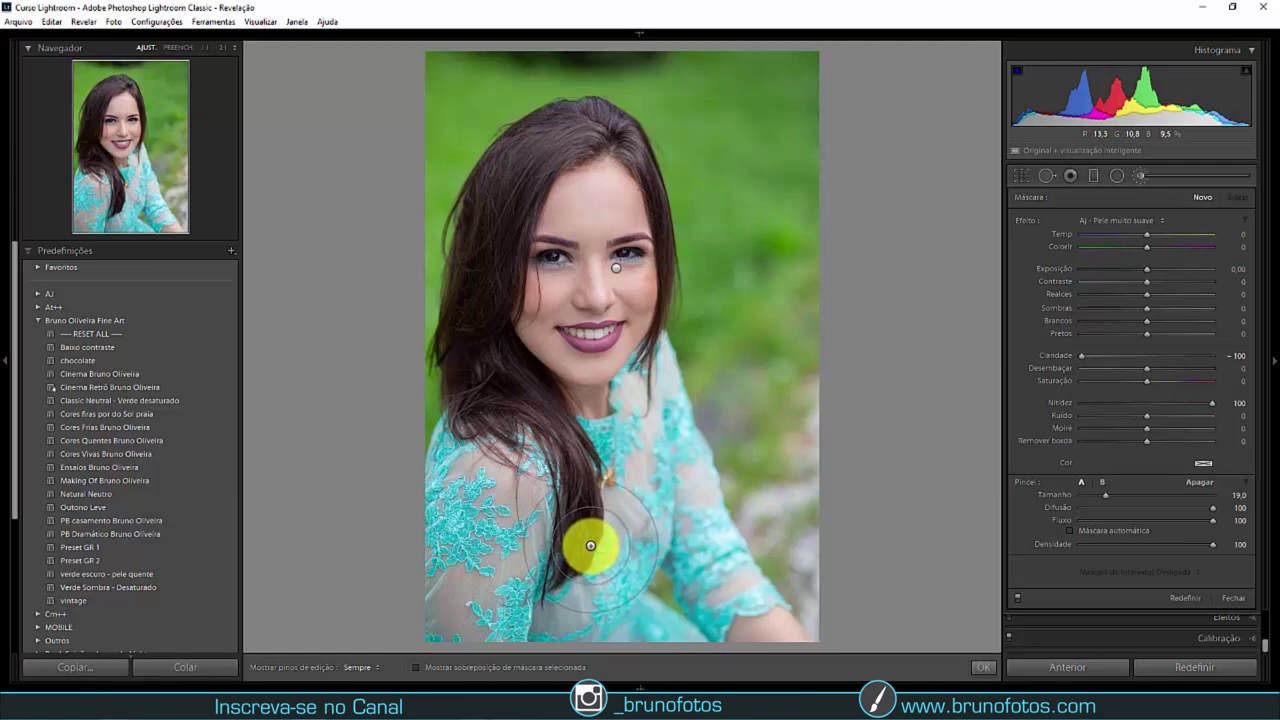
Paint a short softening stroke near the hair over her shoulder.
{"action": "left_click_drag", "start_coordinate": [590, 545], "coordinate": [590, 542]}
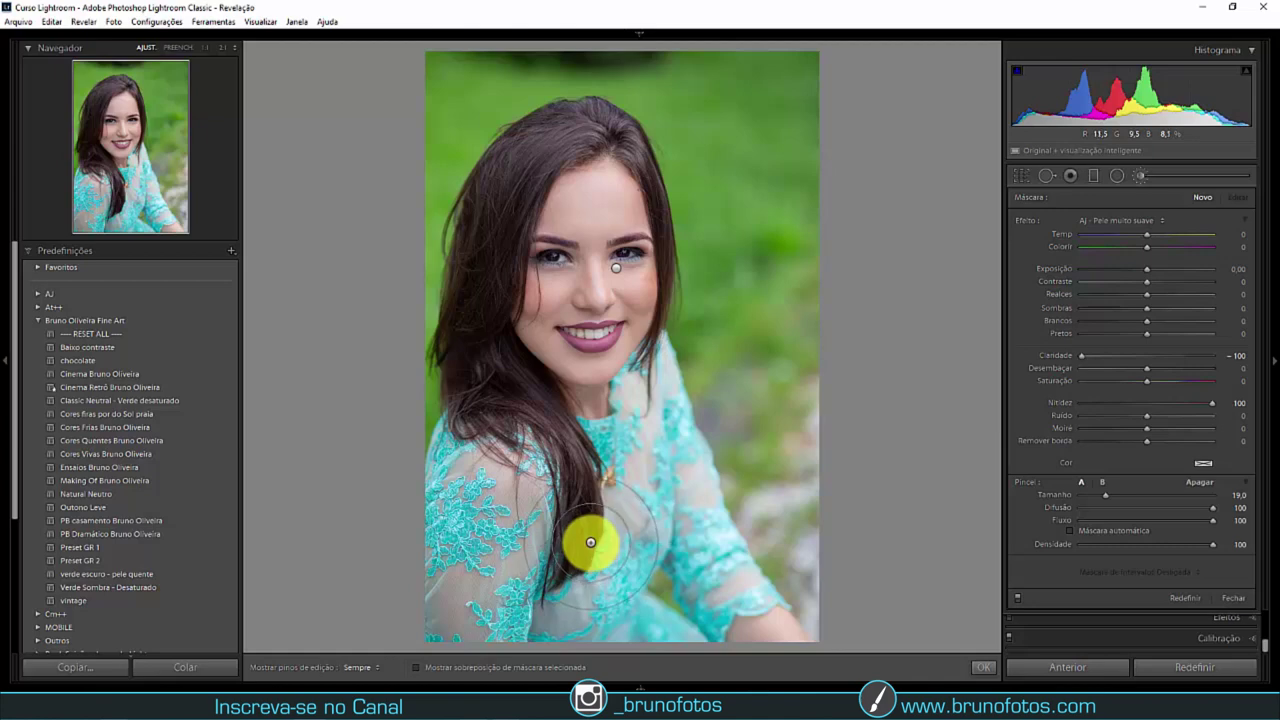